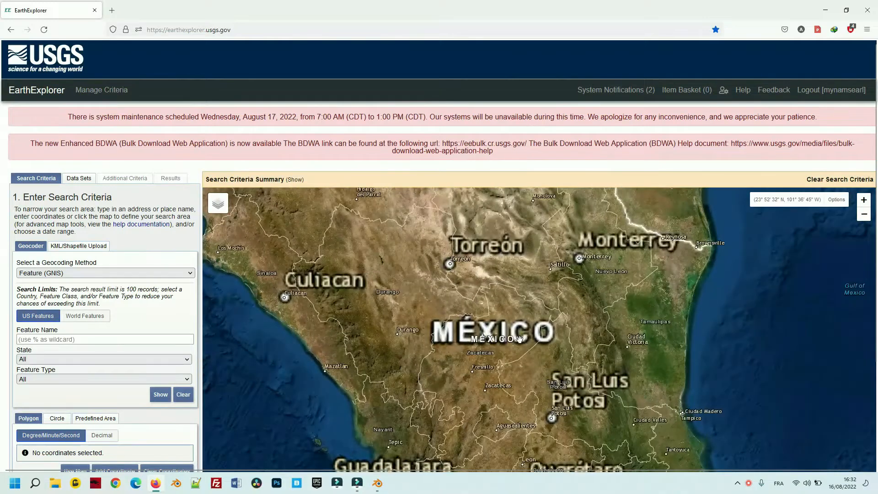
Define the search area from the map extent in central Mexico, about 23°35' to 24°03' N and 101°24' to 102°25' W.
mouse_move(490, 320)
left_mouse_down()
mouse_move(518, 305)
mouse_move(513, 250)
left_mouse_up()
scroll(518, 304, "up", 3)
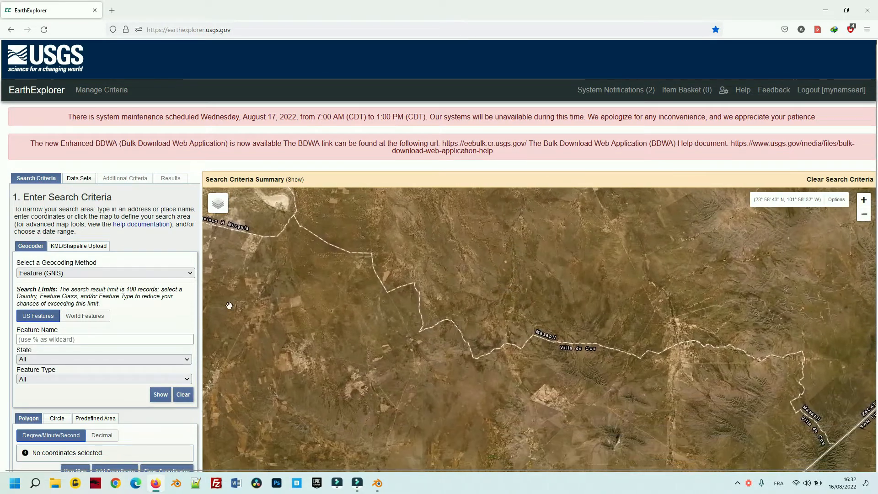
scroll(125, 368, "down", 2)
left_click(72, 378)
scroll(484, 294, "down", 2)
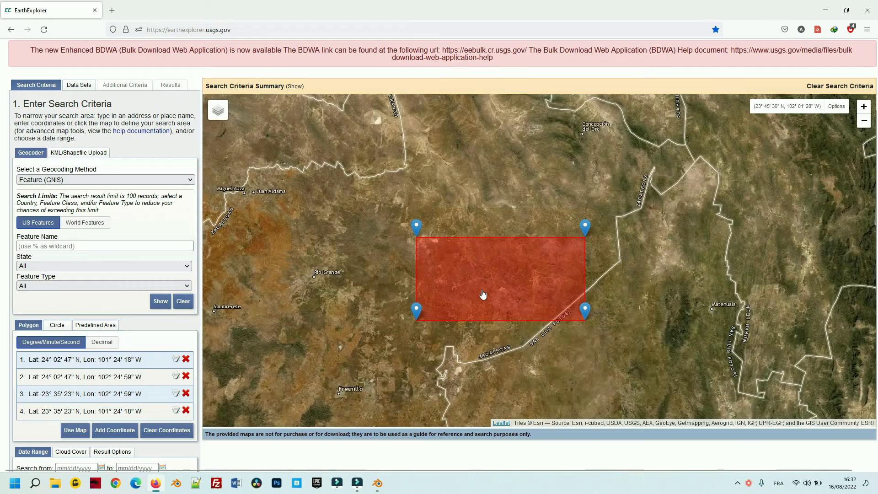
scroll(69, 411, "down", 1)
Choose the SRTM Void Filled data set under Digital Elevation and search it for the defined area.
left_click(51, 441)
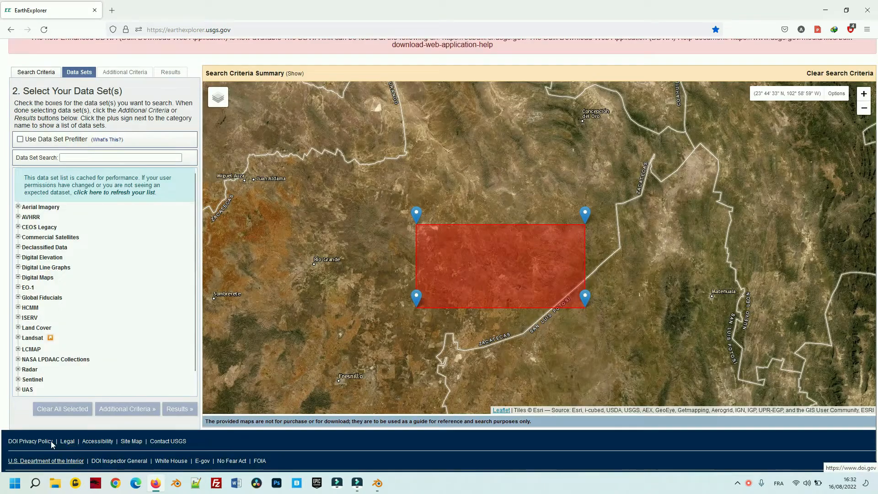
left_click(18, 257)
left_click(40, 374)
left_click(40, 373)
left_click(40, 373)
left_click(180, 409)
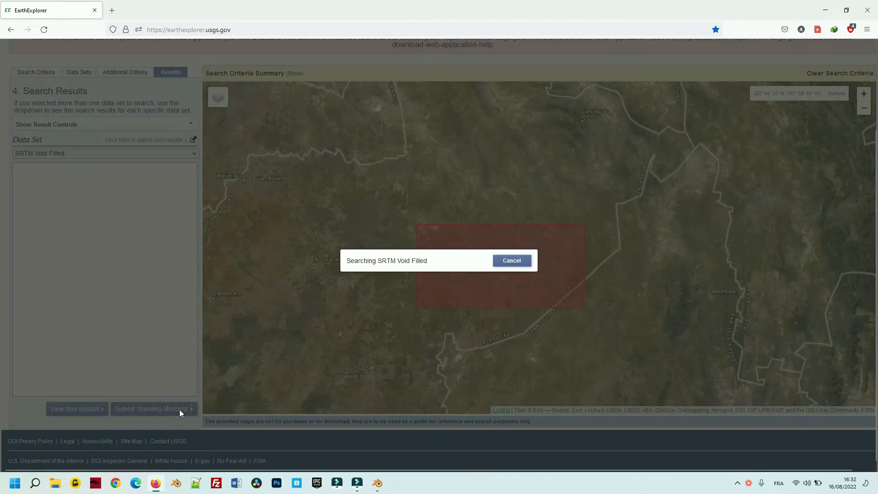
Preview the browse overlays of tiles SRTM3N23W102V2 and SRTM3N23W103V2 on the map, hiding each one after viewing.
left_click(73, 226)
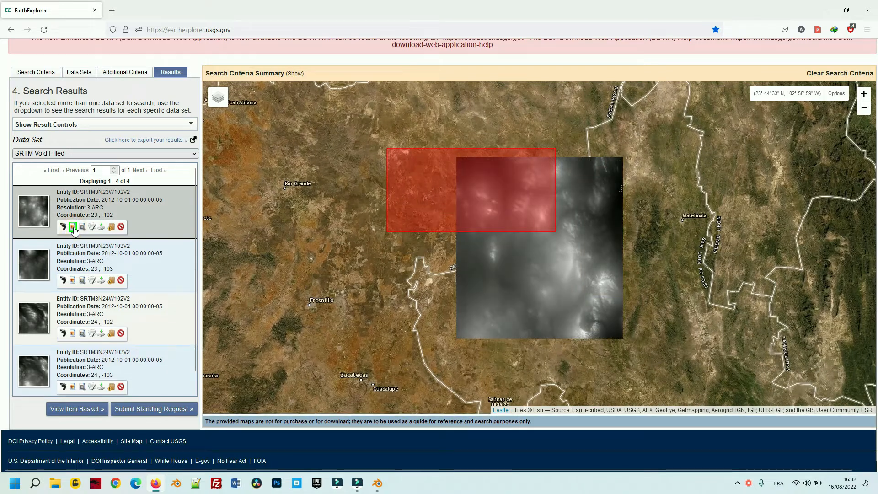
left_click(73, 226)
left_click(74, 281)
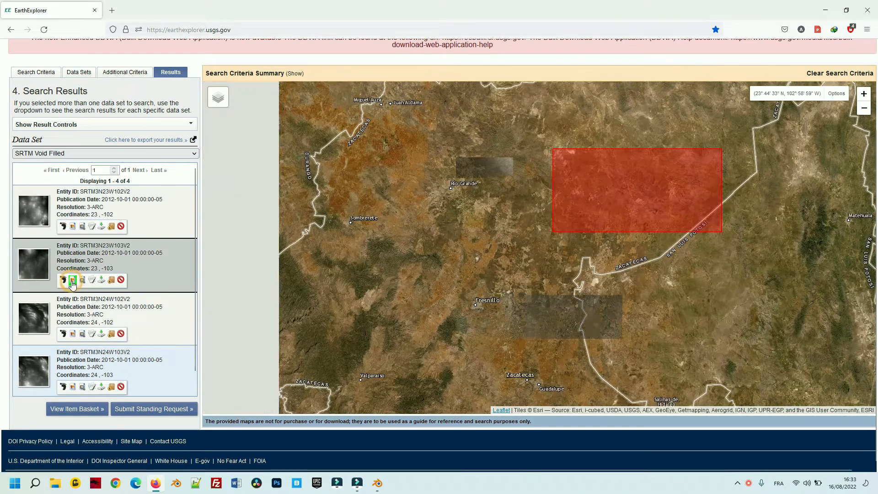
left_click(73, 281)
Download the BIL 3 Arc-second file of tile SRTM3N23W103V2 into the AMERICAN folder as new-mexico.
left_click(101, 281)
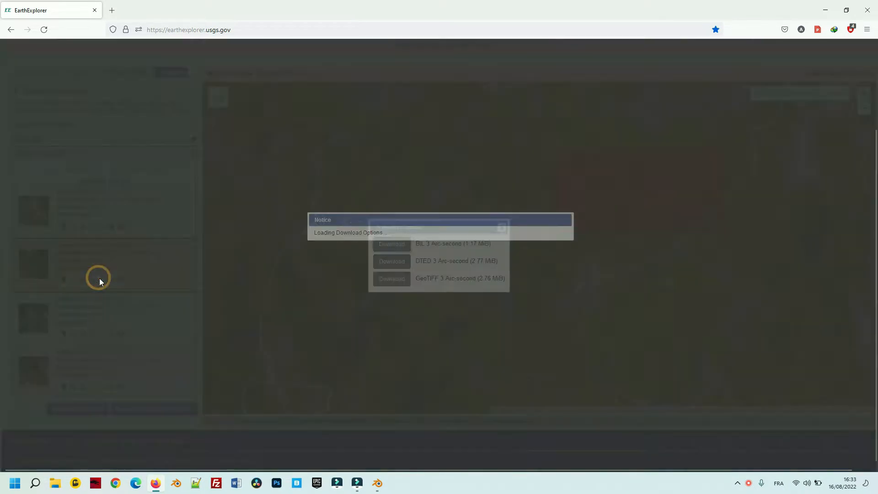
left_click(394, 244)
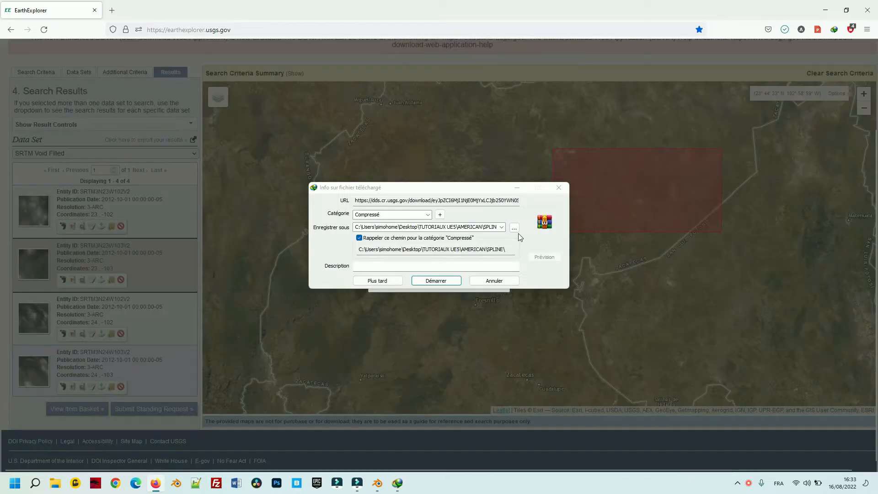
left_click(515, 228)
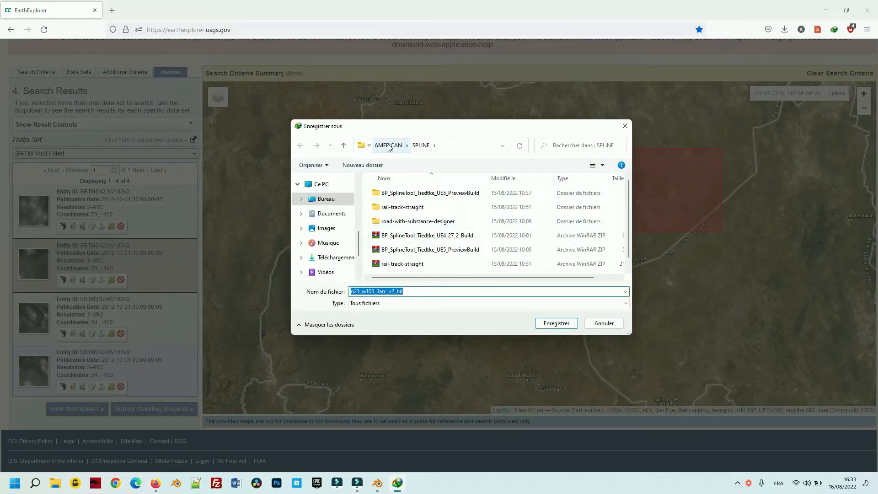
left_click(390, 145)
type("new-mexico")
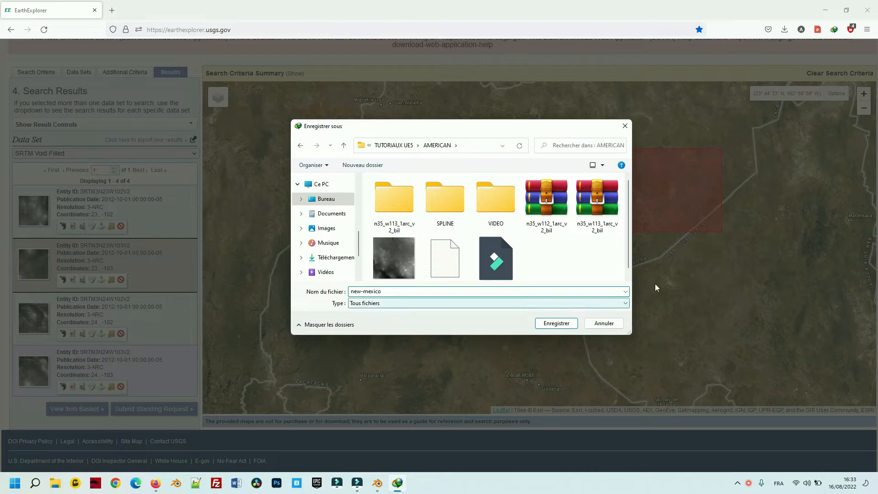
key("Return")
left_click(429, 281)
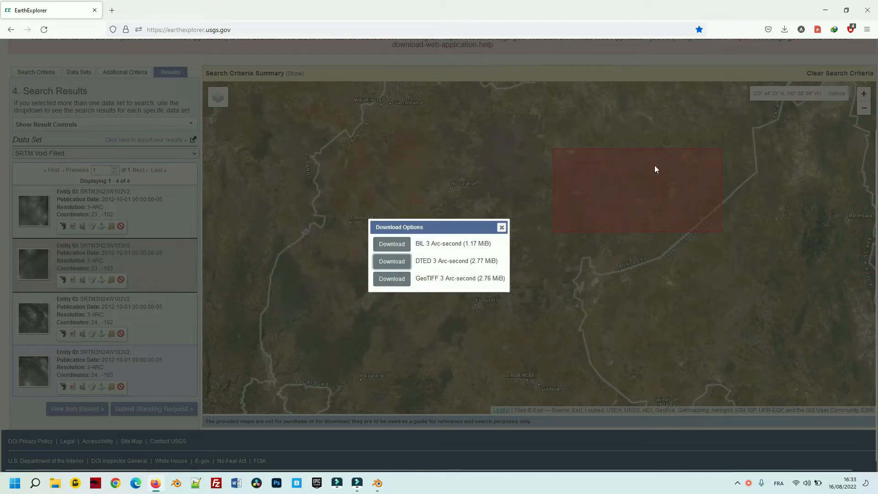
Switch to the AMERICAN folder inside TUTORIAUX UE5 in File Explorer and extract the new-mexico archive there.
left_click(824, 13)
double_click(304, 112)
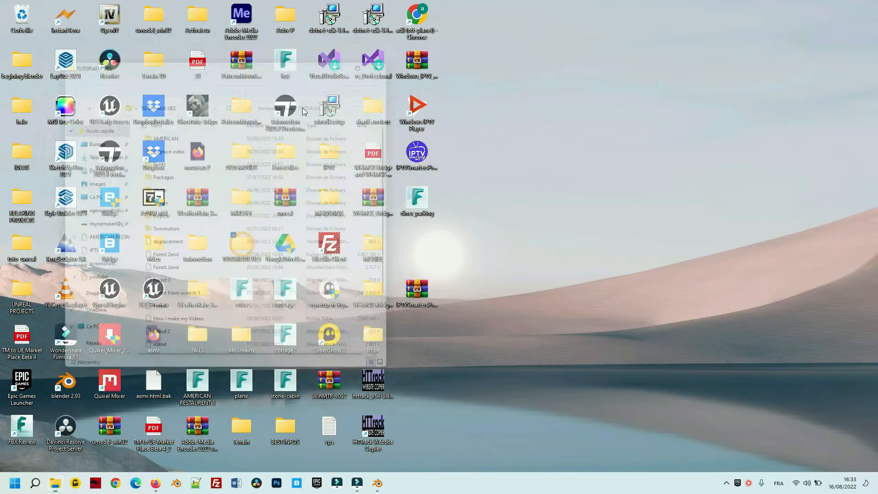
double_click(167, 136)
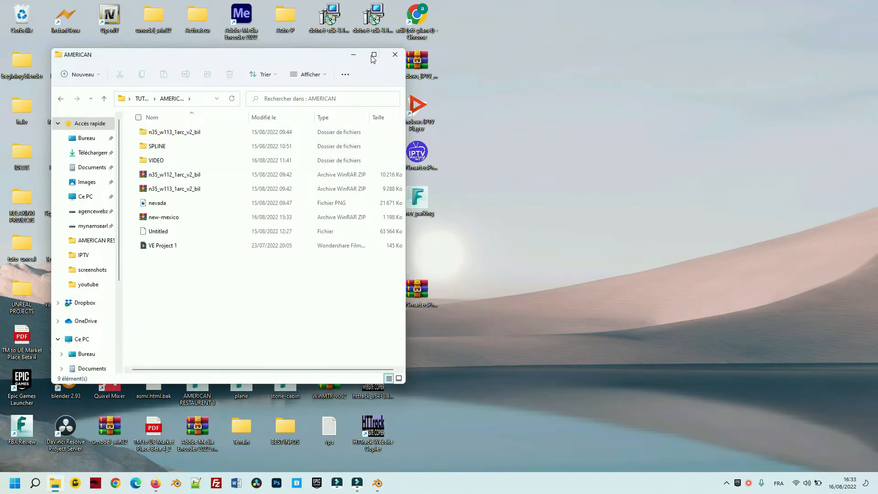
left_click(373, 56)
right_click(117, 166)
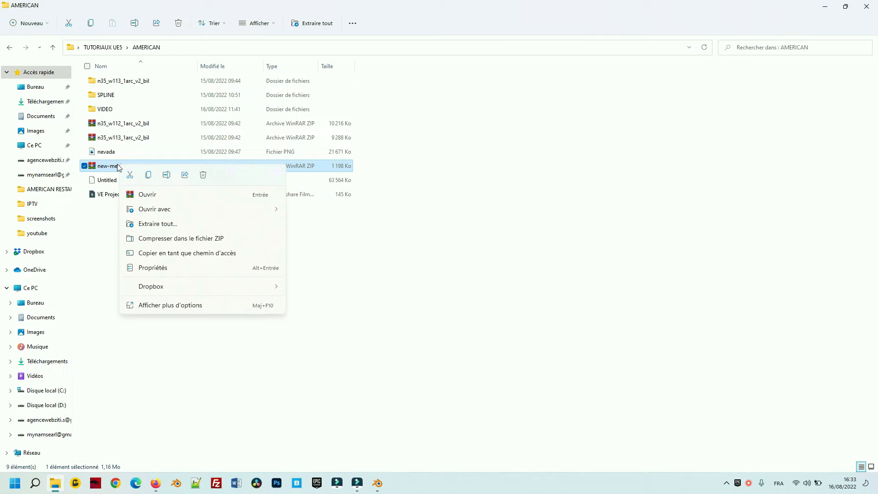
left_click(157, 223)
left_click(517, 329)
left_click(405, 67)
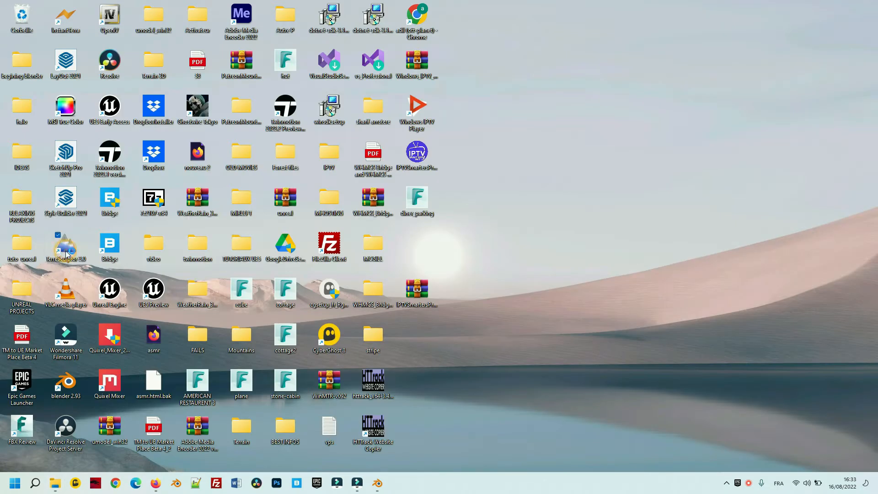
Launch TerreSculptor and import the USGS BIL terrain n23_w103_3arc_v2.bil from the new-mexico folder with the default 1201 × 1201 settings.
double_click(66, 252)
left_click(553, 243)
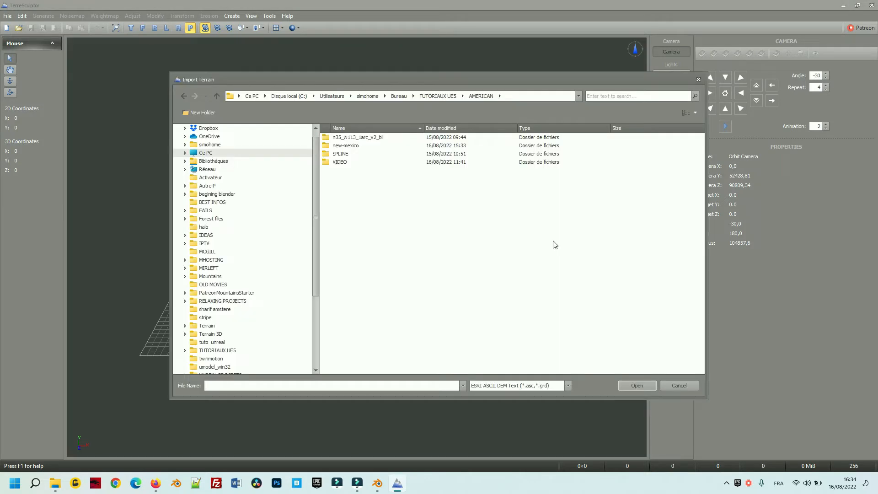
double_click(346, 145)
left_click(556, 385)
left_click(503, 402)
double_click(355, 142)
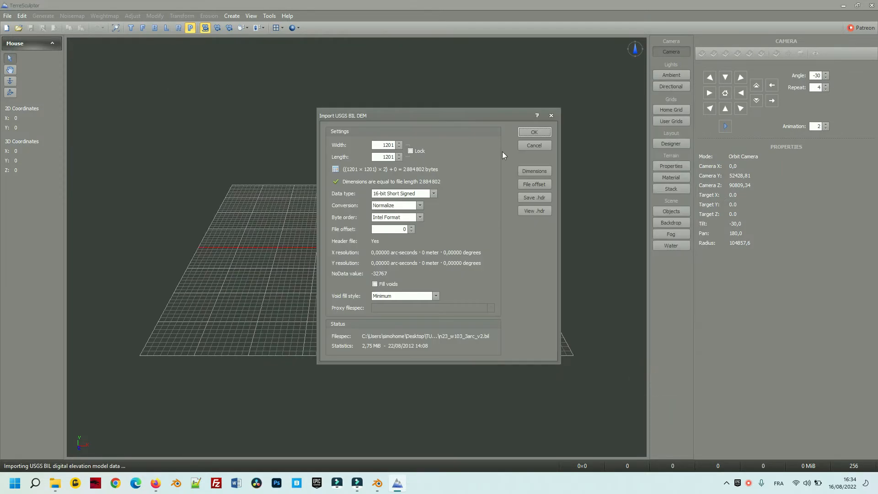
left_click(537, 131)
Enable Unreal Engine sizes in the program's dimension settings.
scroll(451, 245, "down", 8)
mouse_move(422, 217)
middle_mouse_down()
mouse_move(356, 247)
mouse_move(263, 59)
middle_mouse_up()
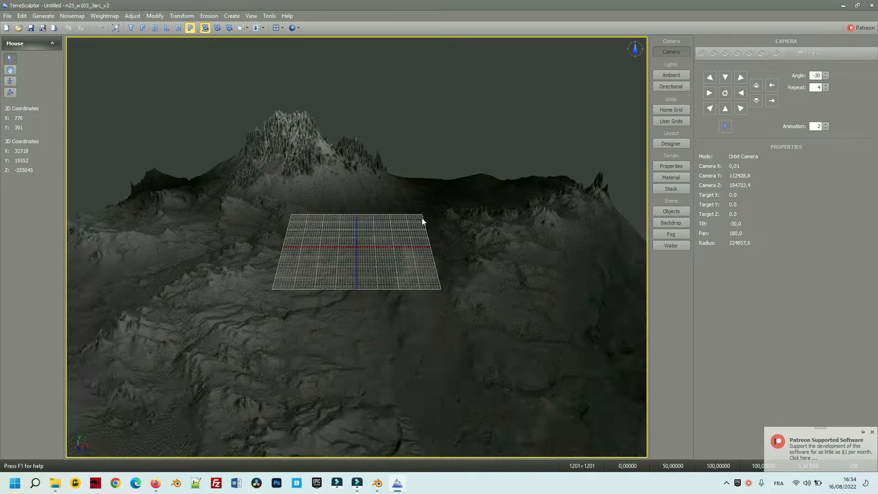
left_click(251, 16)
left_click(288, 114)
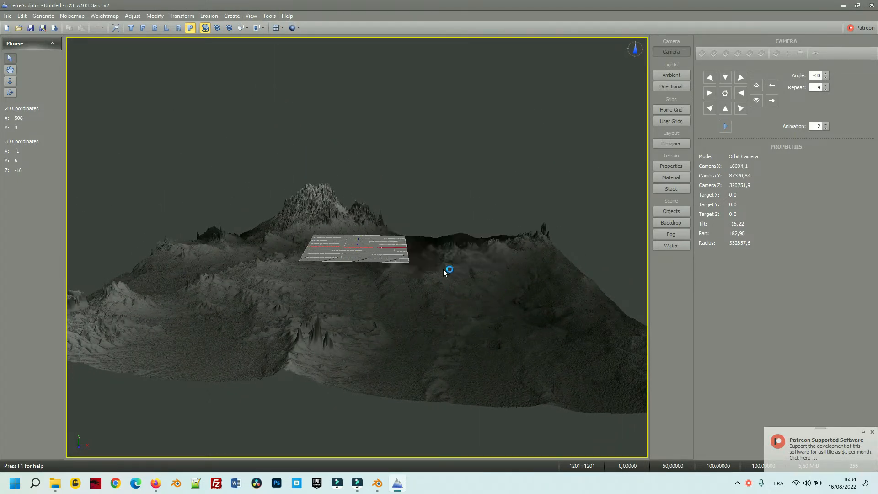
left_click(395, 135)
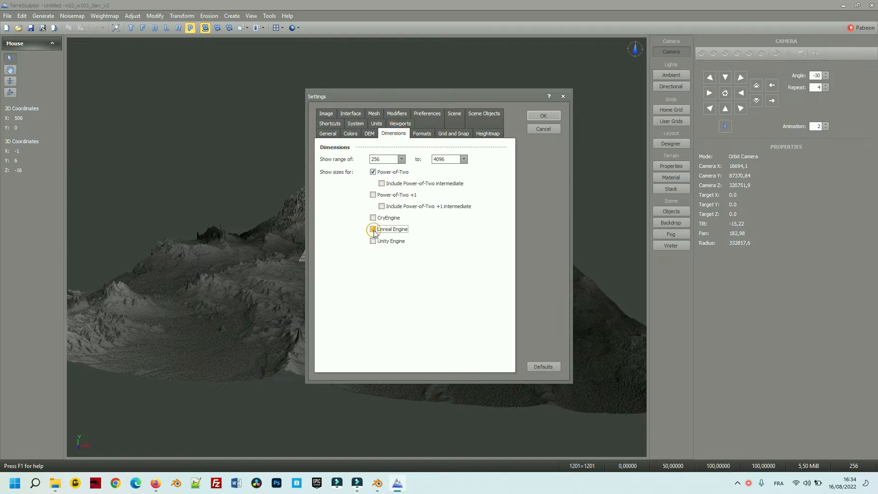
left_click(543, 115)
Resample the terrain to the recommended Unreal Engine landscape size 4033 × 4033 with Best (Lanczos) quality.
left_click(155, 15)
left_click(172, 216)
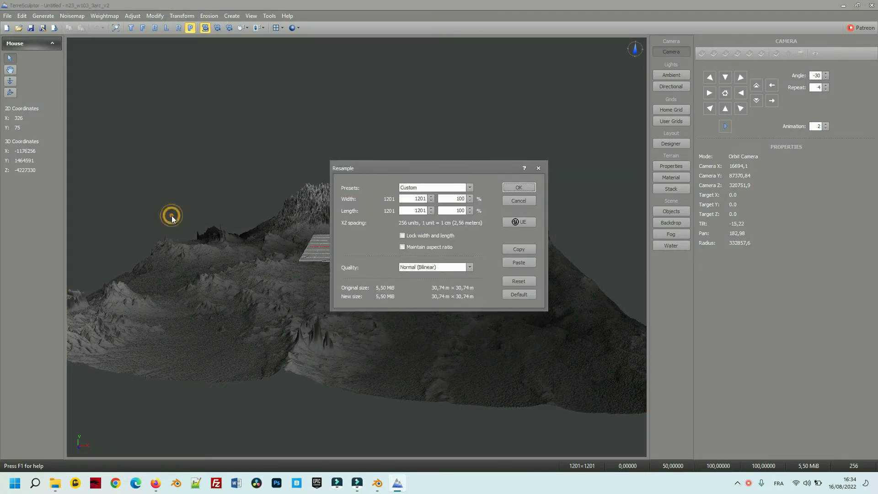
left_click(518, 222)
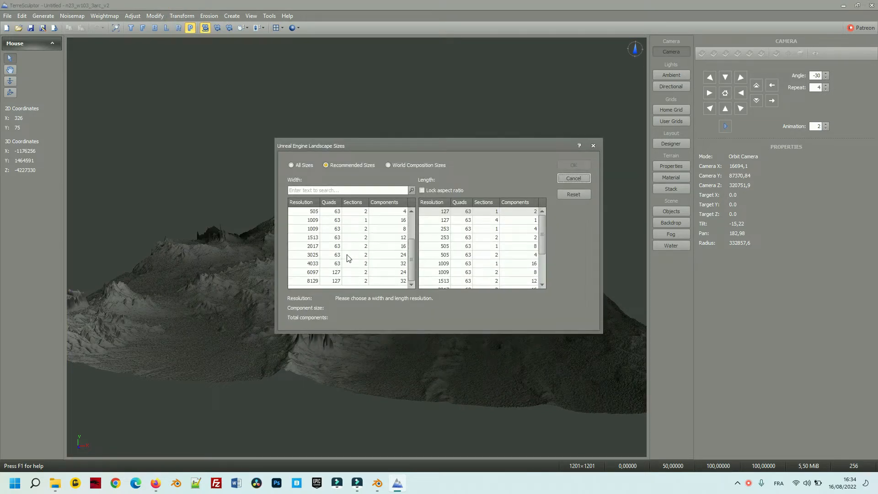
left_click(348, 263)
left_click(441, 265)
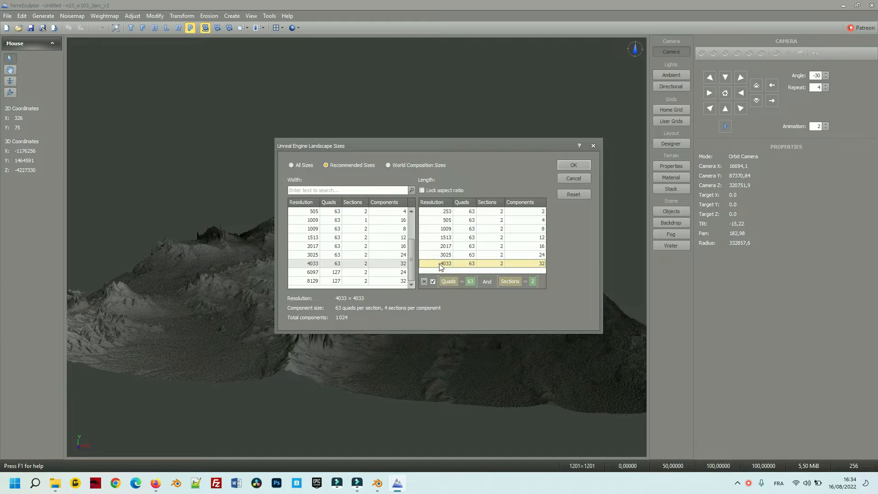
double_click(441, 264)
left_click(442, 269)
left_click(429, 297)
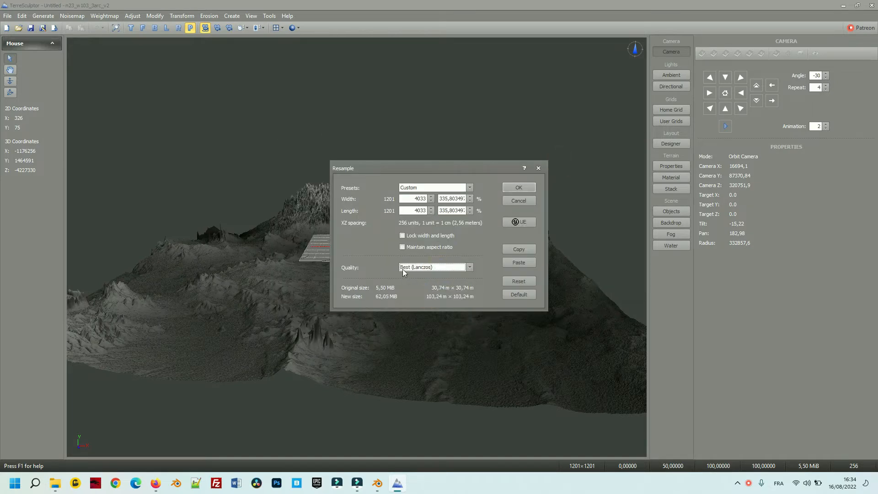
left_click(519, 188)
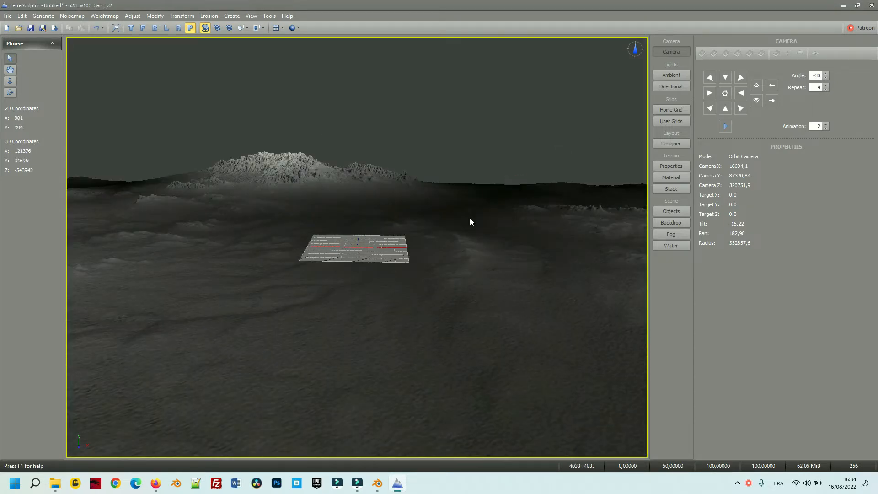
Begin a terrain export to the AMERICAN folder with the file name new-mexico.
scroll(472, 220, "down", 6)
left_click_drag(473, 221, 468, 325)
left_click(6, 15)
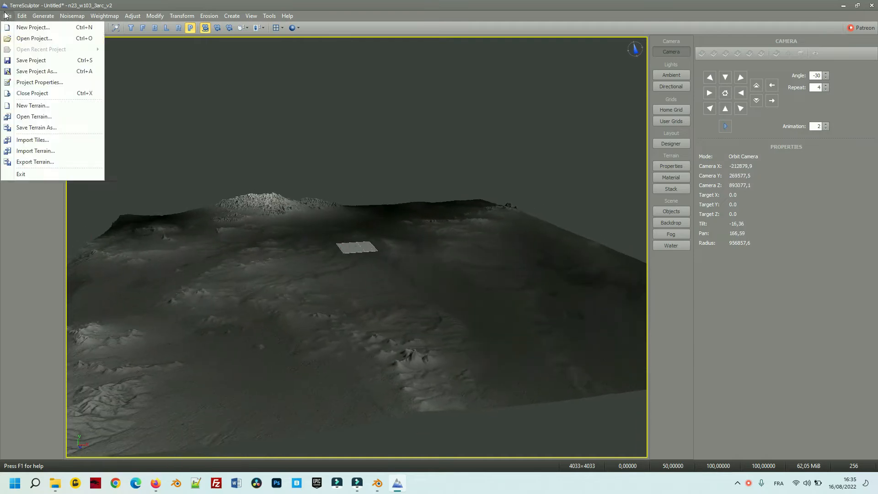
left_click(27, 162)
left_click(477, 96)
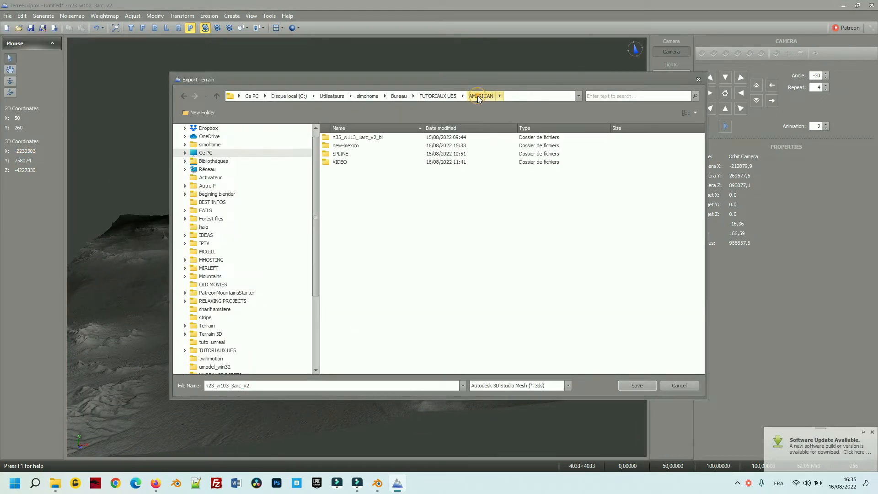
type("new-")
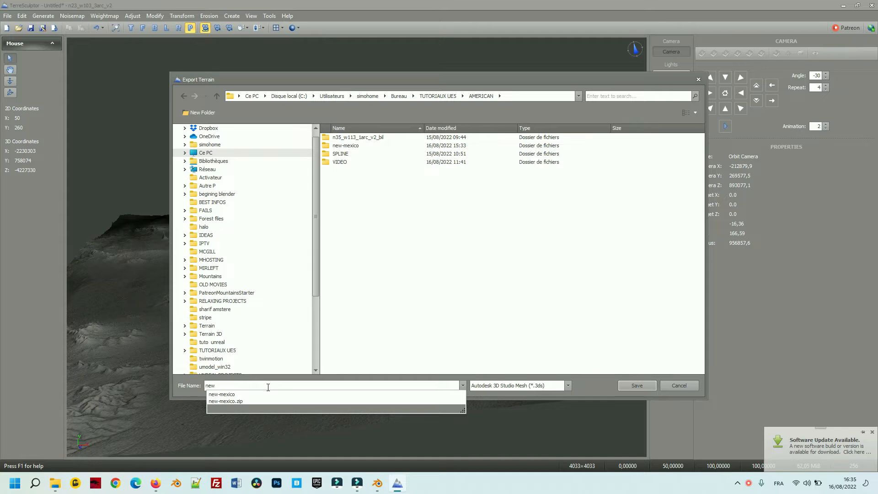
left_click(255, 387)
type("-")
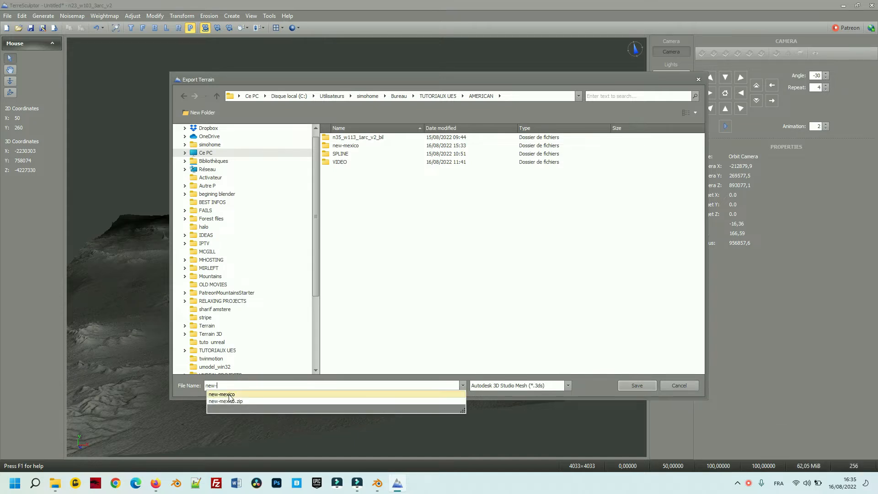
left_click(231, 394)
Export the terrain as a PNG image in 16-bit Grayscale format with Grayscale as the source.
left_click(506, 386)
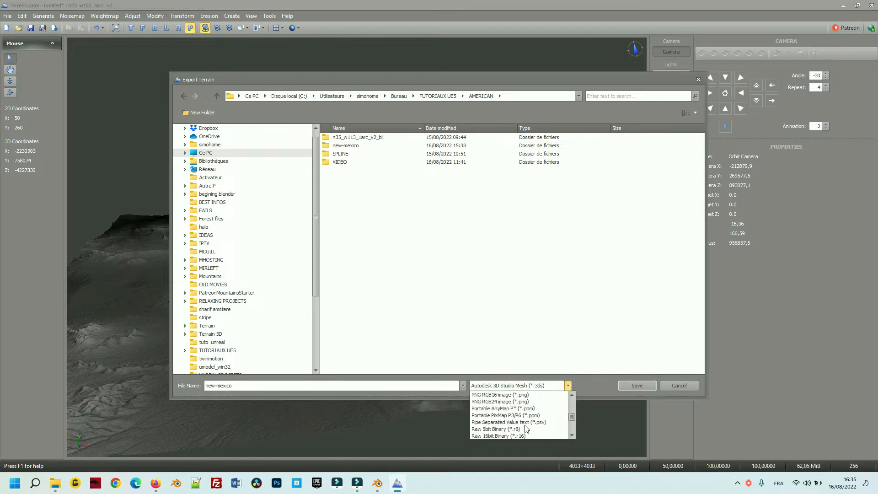
left_click(493, 409)
left_click(636, 386)
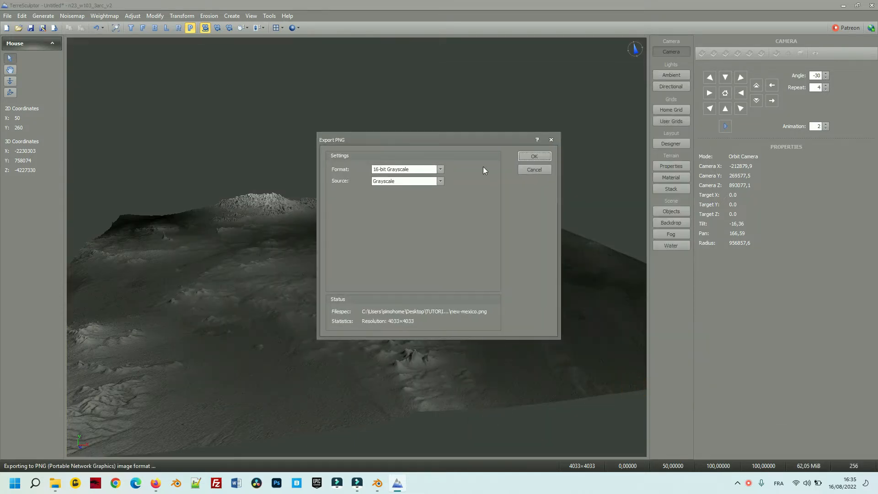
left_click(540, 158)
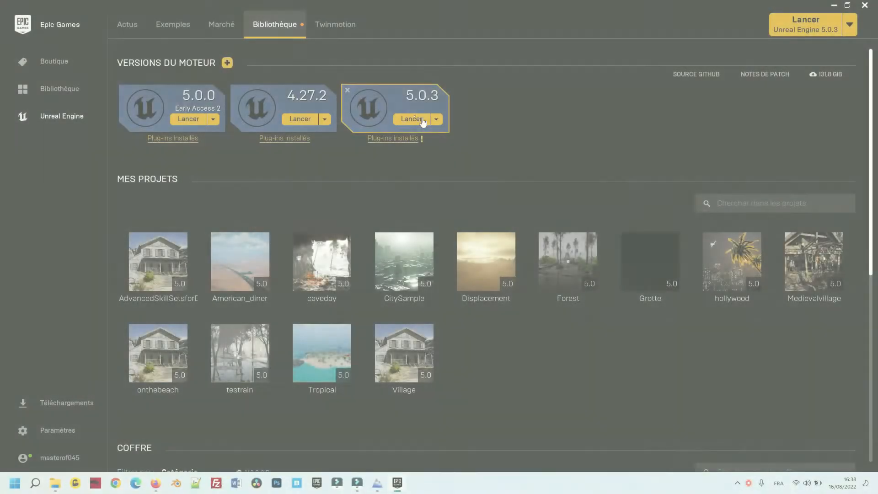
Launch Unreal Engine 5.0.3 from the Epic Games Launcher and create a Blank Games project named American_dinner with Starter Content.
left_click(421, 118)
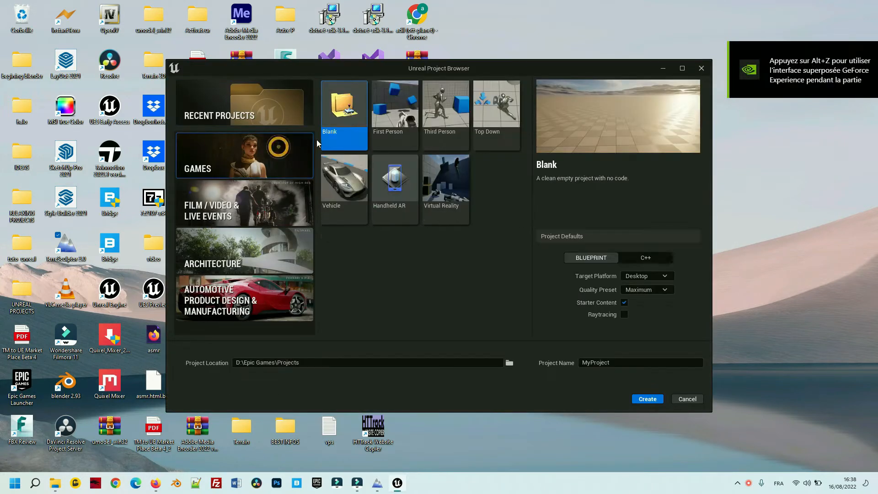
left_click(594, 362)
type("American_dinnert")
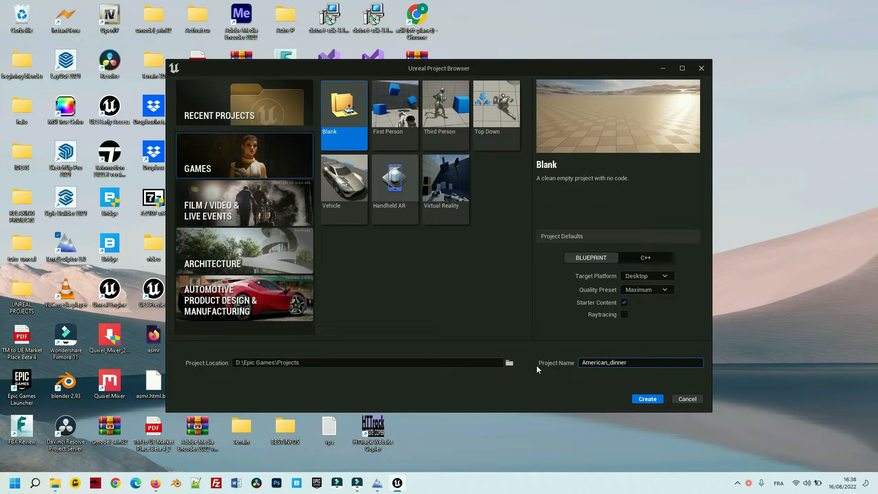
left_click(653, 399)
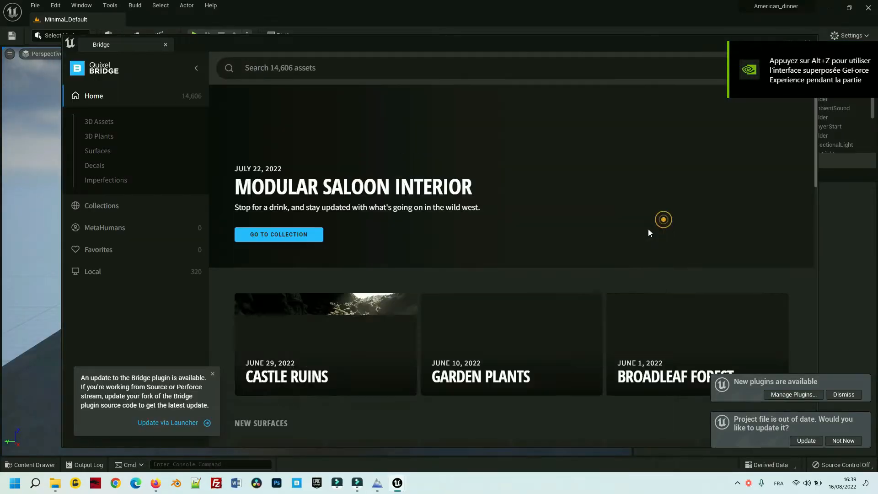
Update the out-of-date project file, dismiss the new plugins notice and put the Bridge window away.
left_click(806, 441)
left_click(844, 394)
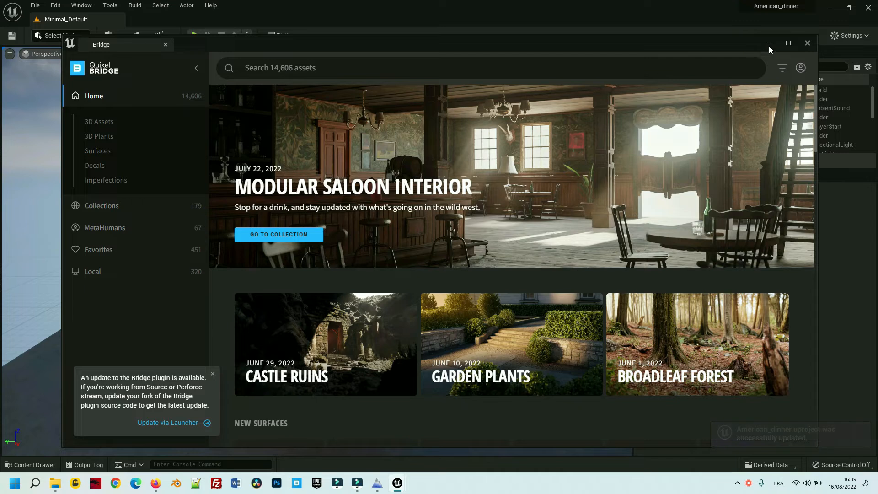
left_click(769, 46)
Delete all actors from the Minimal_Default level.
scroll(486, 263, "down", 5)
scroll(447, 272, "up", 3)
key("ctrl+a")
key("Delete")
left_click(479, 273)
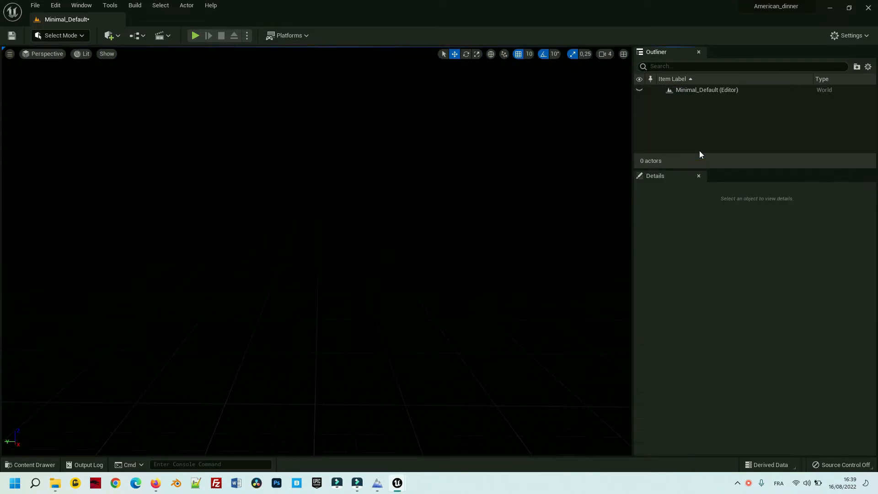
Switch to the Epic Games Launcher and add Ultra Dynamic Sky from the library to the American_dinner project.
left_click(317, 483)
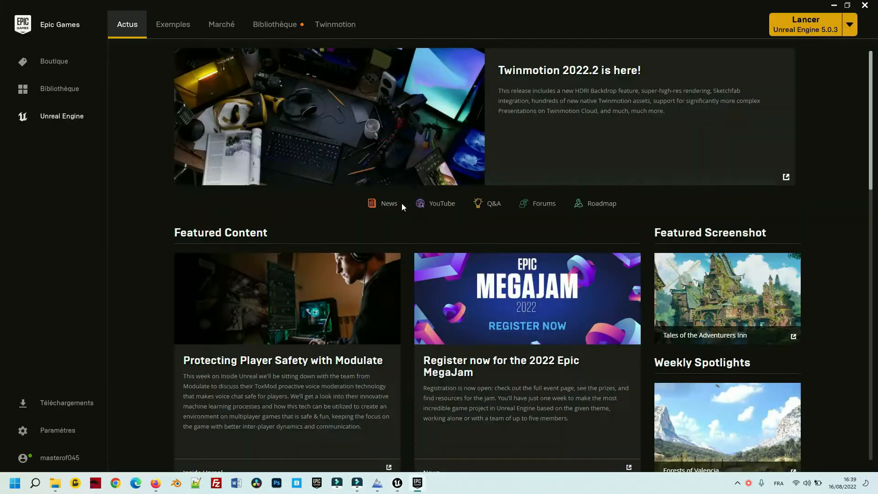
left_click(275, 24)
scroll(615, 264, "down", 5)
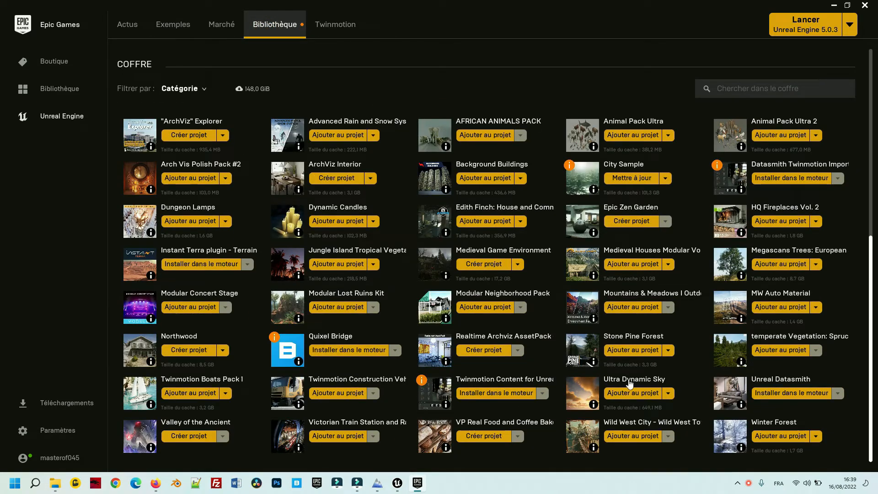
left_click(630, 391)
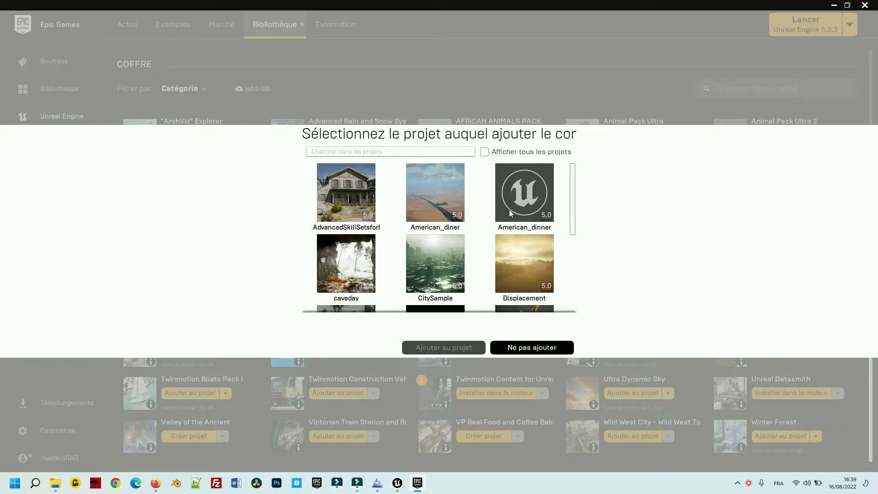
left_click(538, 221)
left_click(441, 348)
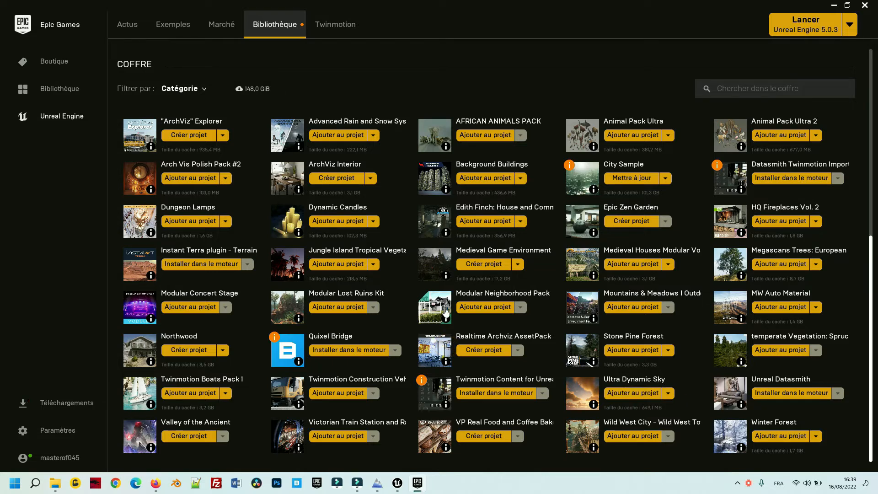
Add MW Auto Material to the American_dinner project and return to the Unreal editor.
left_click(777, 307)
left_click(520, 198)
left_click(461, 349)
left_click(835, 5)
Place the Ultra_Dynamic_Sky blueprint from the UltraDynamicSky Blueprints folder in the empty level.
key("ctrl+space")
double_click(251, 388)
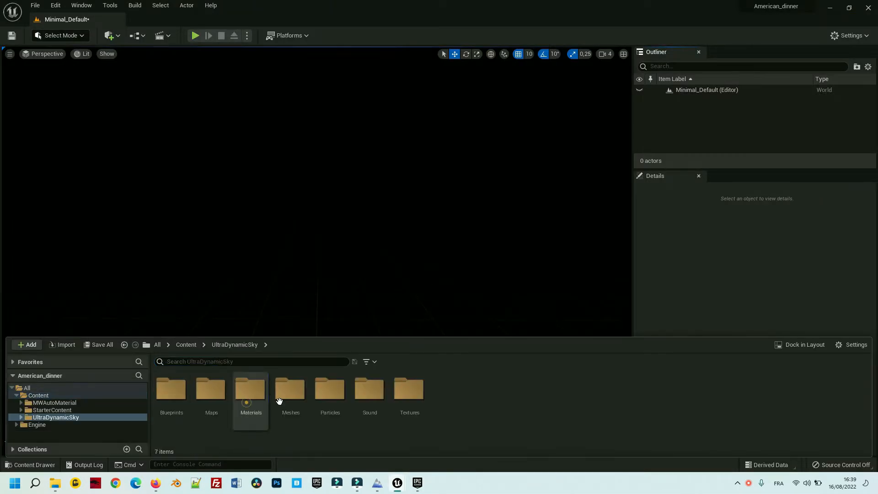
double_click(172, 389)
left_click(471, 386)
left_click_drag(334, 245, 334, 246)
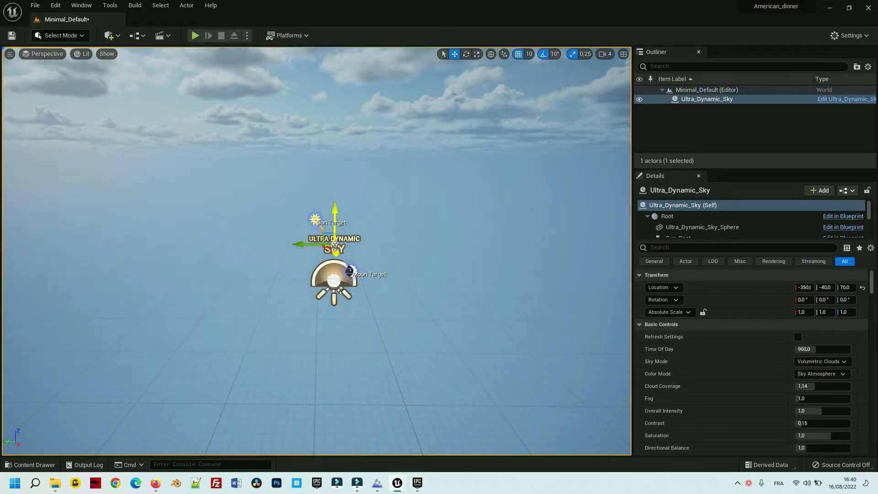
Set the sky's Volumetric Cloud Rendering Mode to Full Cinematic Quality and its Layer Height Scale to 2,0.
scroll(366, 241, "down", 3)
middle_click_drag(367, 241, 354, 282)
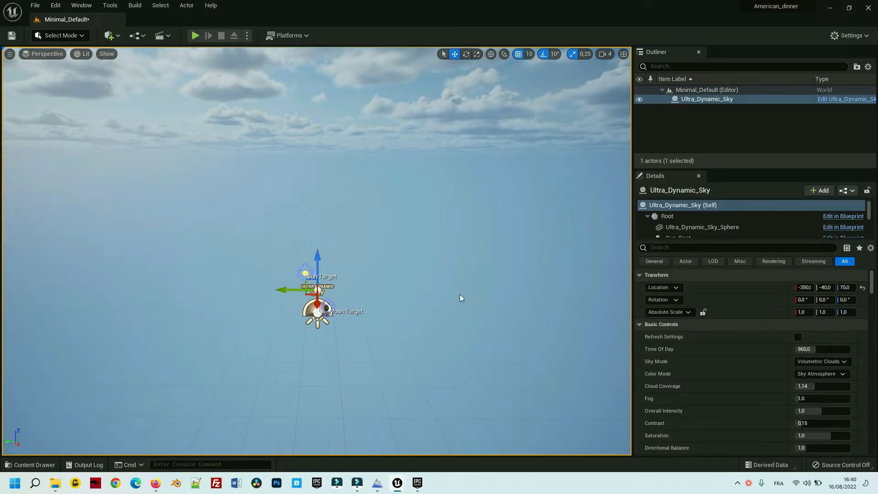
right_click_drag(459, 294, 439, 256)
left_click(712, 247)
type("cloud")
scroll(781, 366, "down", 10)
left_click(824, 352)
left_click(819, 386)
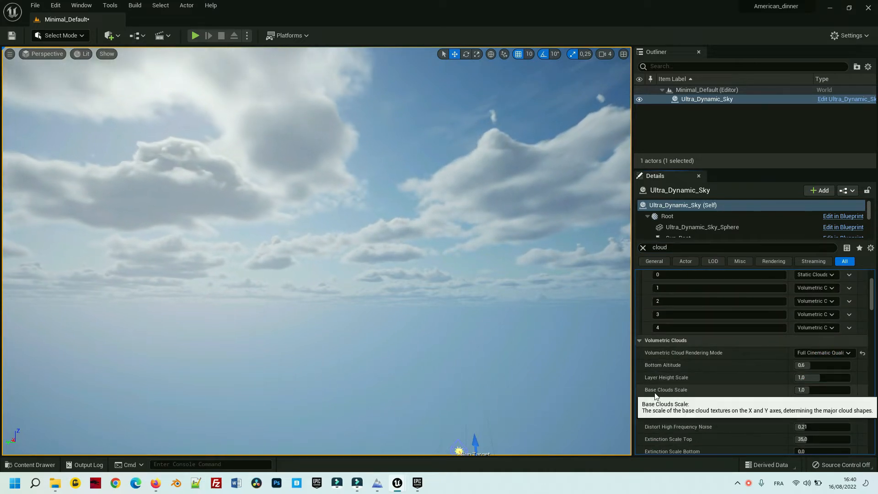
left_click_drag(805, 377, 823, 378)
scroll(710, 396, "down", 1)
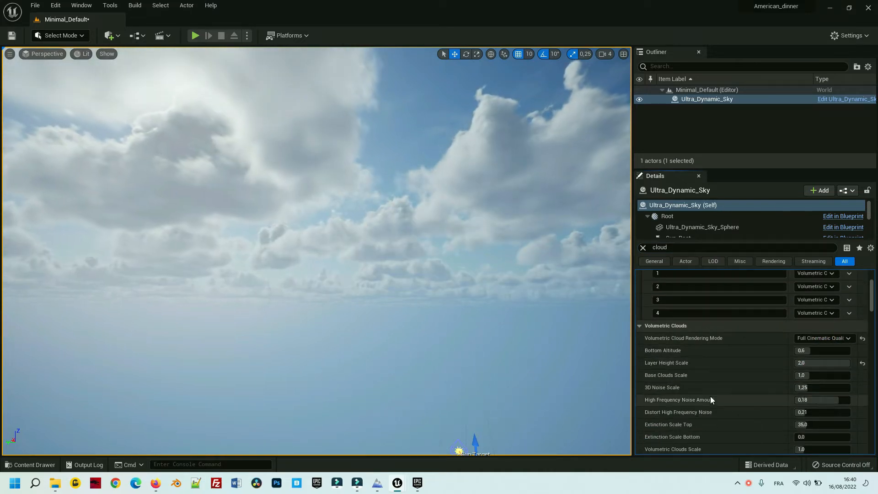
Set the sky's Cloud Coverage to 1,1 and its Time Of Day to about 1017,6.
left_click(643, 247)
left_click(810, 359)
type("1,1")
key("Return")
mouse_move(815, 321)
left_mouse_down()
mouse_move(825, 320)
mouse_move(817, 320)
left_mouse_up()
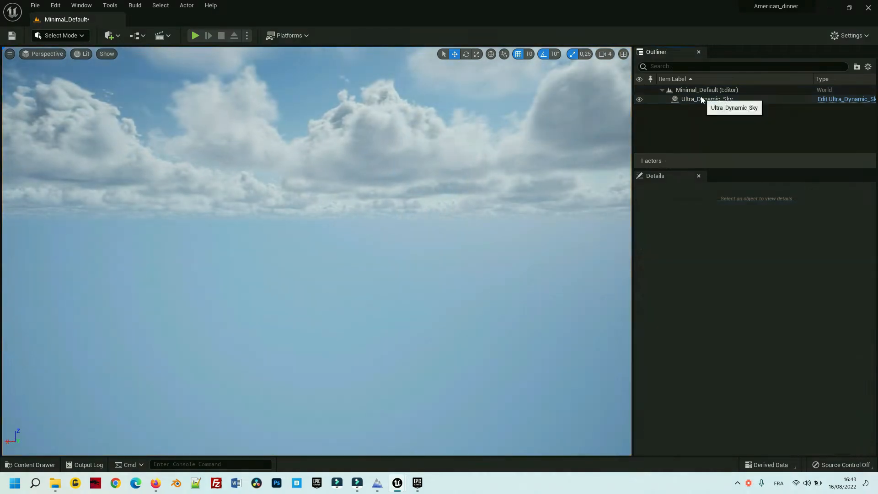
Move Ultra_Dynamic_Sky into a new Outliner folder named Sky.
right_click(701, 99)
mouse_move(742, 314)
left_click(670, 318)
key("Return")
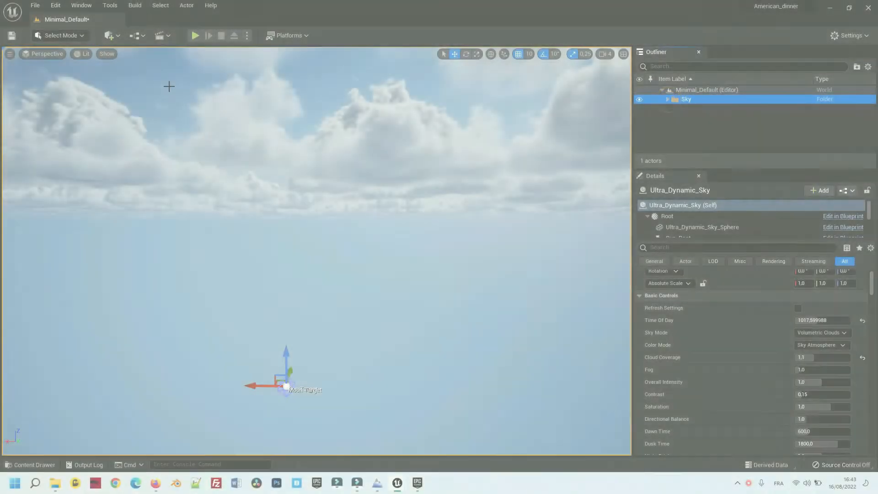
Create a landscape by importing the new-mexico heightmap from the AMERICAN folder at 4033 × 4033 resolution.
left_click(60, 35)
left_click(57, 61)
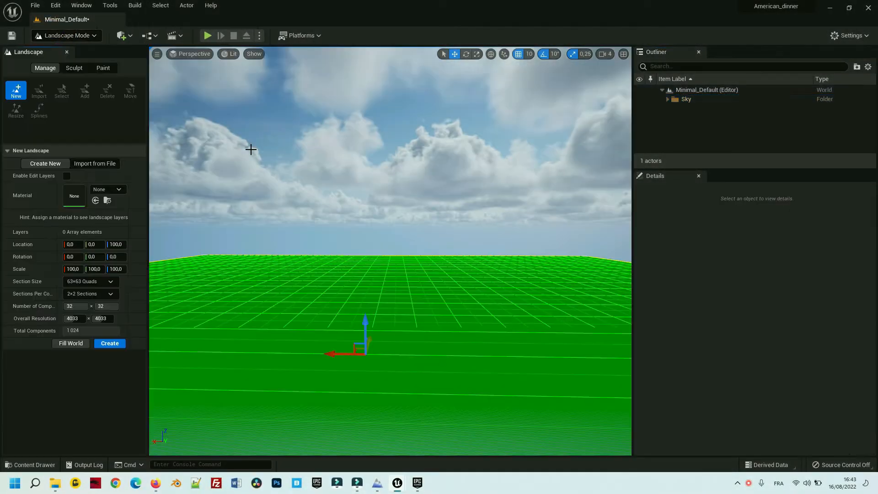
left_click(90, 144)
left_click(117, 169)
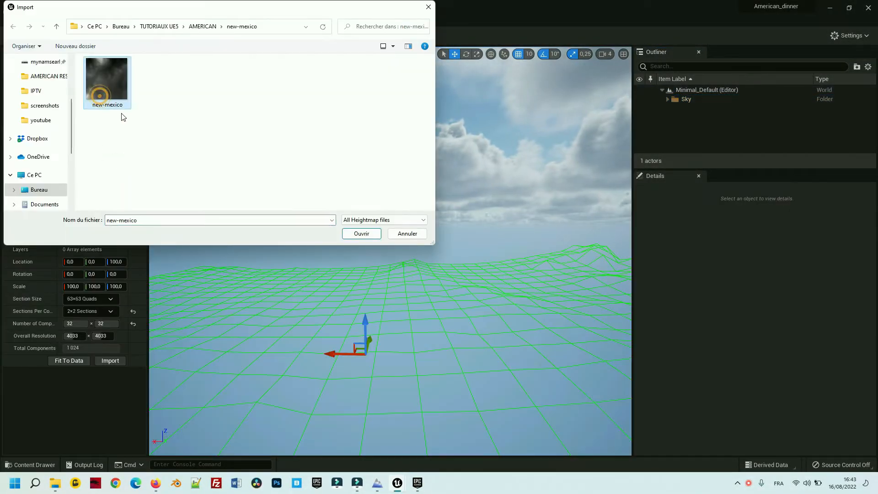
left_click(202, 27)
double_click(309, 78)
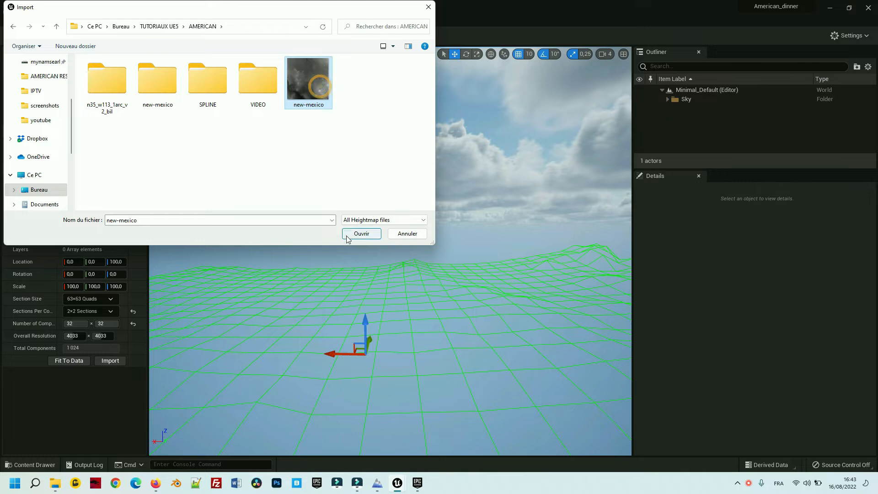
left_click(111, 361)
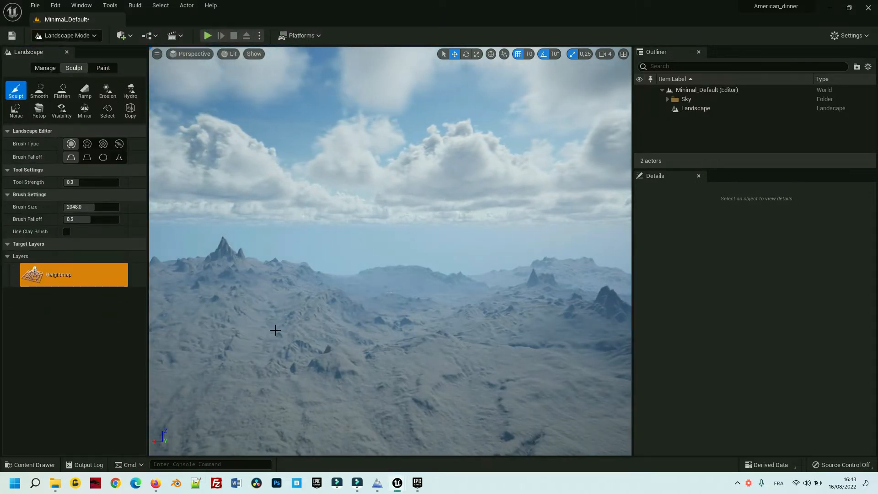
Leave landscape editing and move the Landscape actor into a new Outliner folder named Land.
left_click(66, 52)
scroll(224, 289, "up", 5)
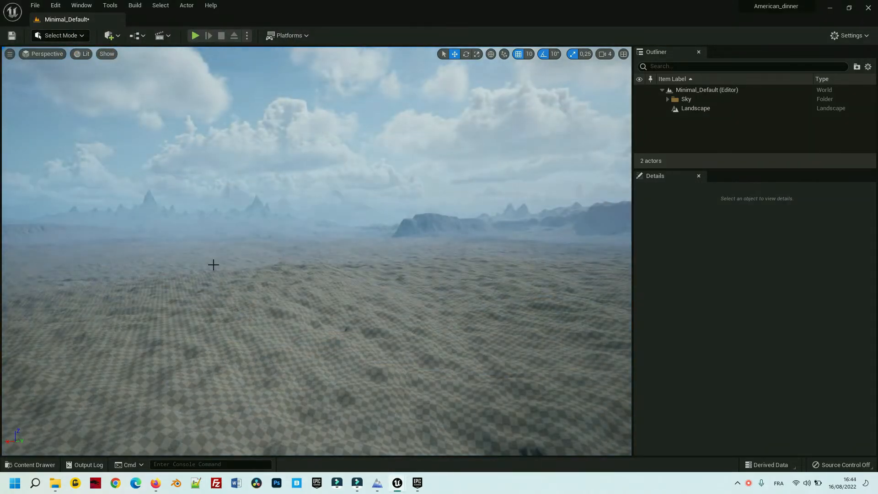
right_click(700, 109)
left_click(686, 311)
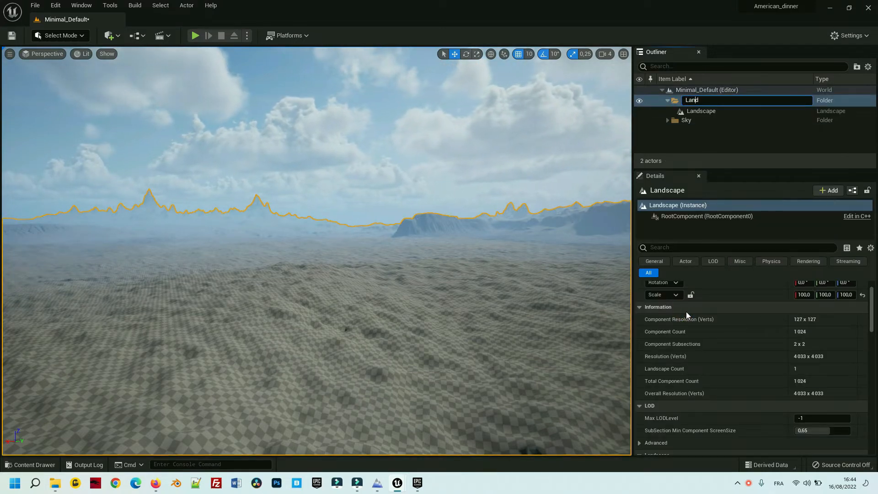
type("Land")
key("Return")
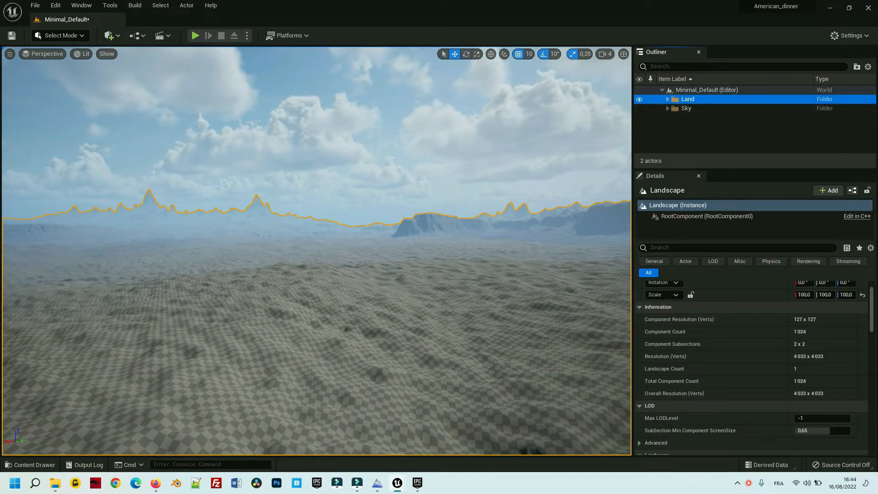
Assign a desert landscape material from the MWAutoMaterial content as the Landscape Material.
scroll(753, 355, "down", 6)
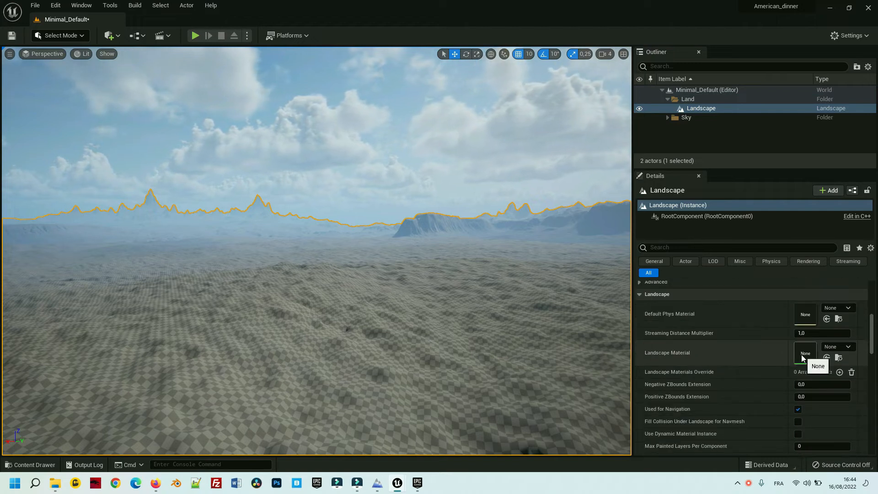
key("ctrl+space")
left_click(186, 345)
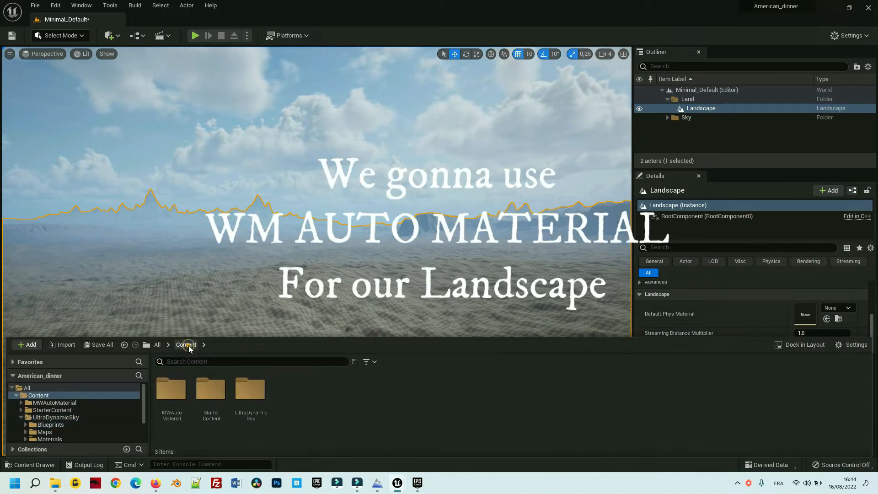
left_click(178, 401)
double_click(178, 401)
double_click(291, 398)
double_click(250, 391)
left_click_drag(171, 392, 818, 309)
left_click(468, 153)
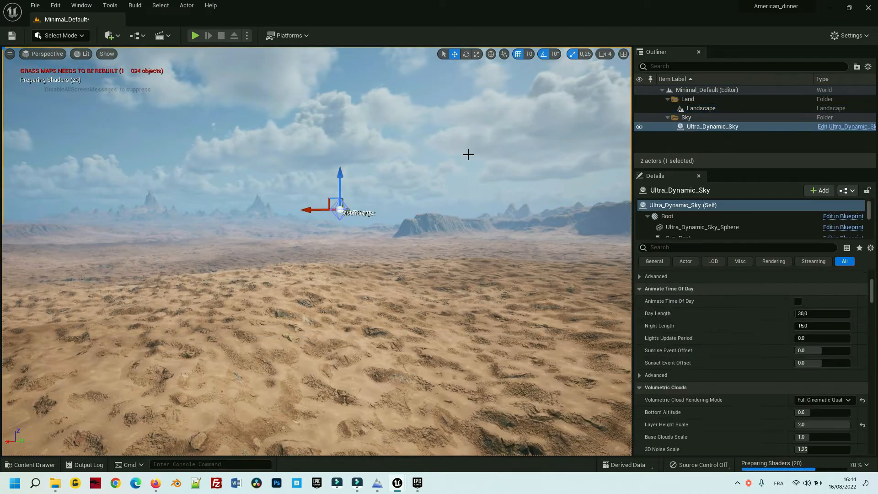
right_click_drag(469, 153, 508, 156)
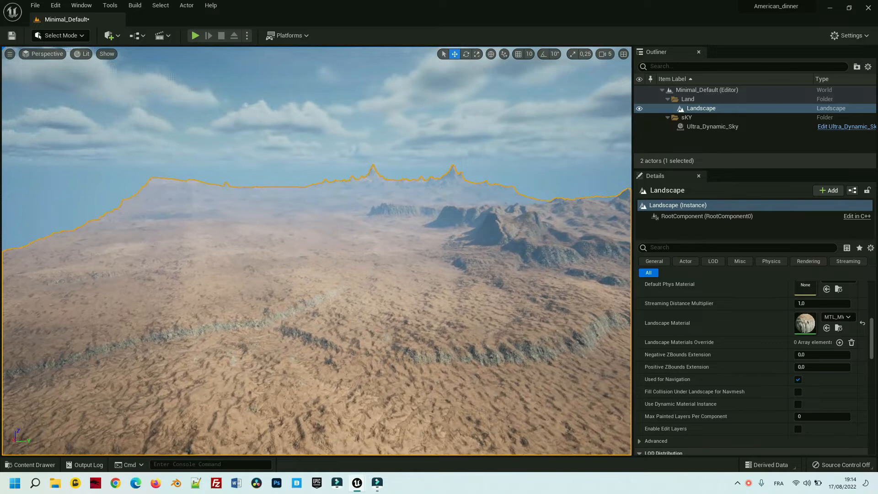
Turn on Enable Edit Layers for the Landscape and accept the conversion.
scroll(780, 337, "down", 2)
left_click(798, 385)
left_click(508, 259)
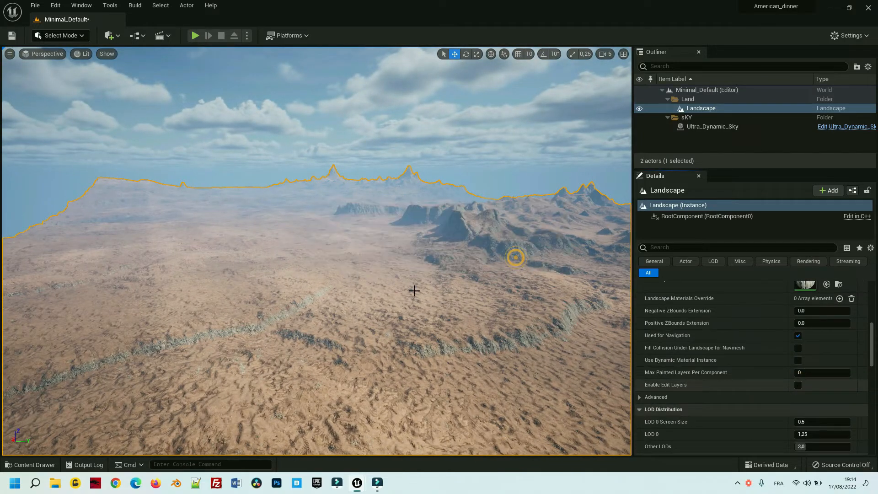
Create a second landscape edit layer and name it ROAD.
left_click(75, 37)
left_click(68, 58)
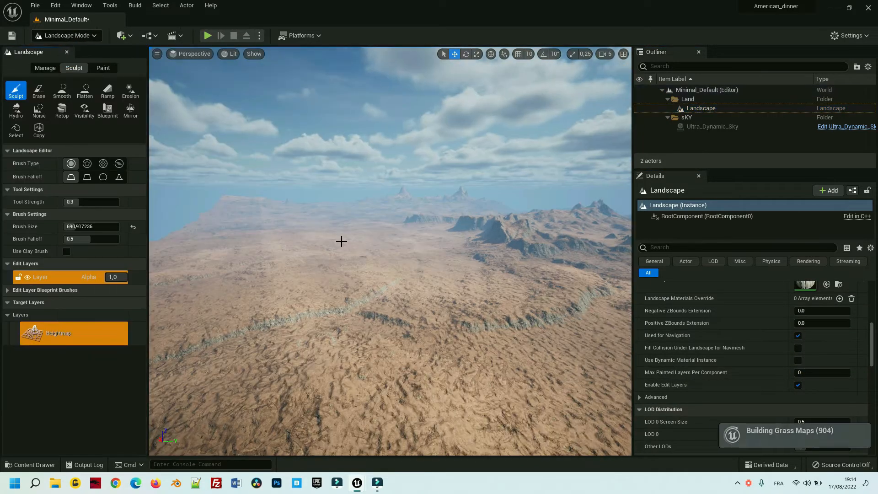
right_click(62, 278)
left_click(77, 297)
right_click(49, 279)
left_click(63, 306)
type("R")
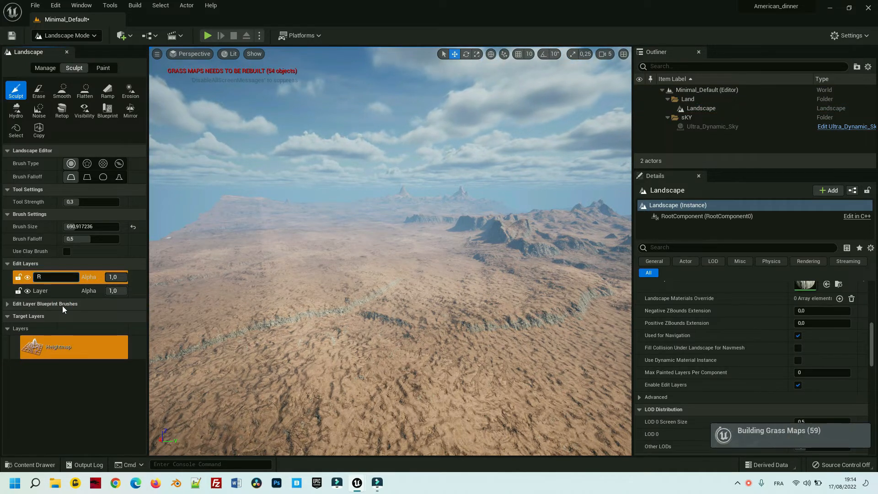
type("OAD")
key("Return")
Reserve the ROAD edit layer for landscape splines.
right_click(59, 284)
left_click(75, 334)
left_click(508, 259)
Start a landscape spline at the terrain's near edge, extend it inland and undo the last misplaced control point.
left_click(45, 68)
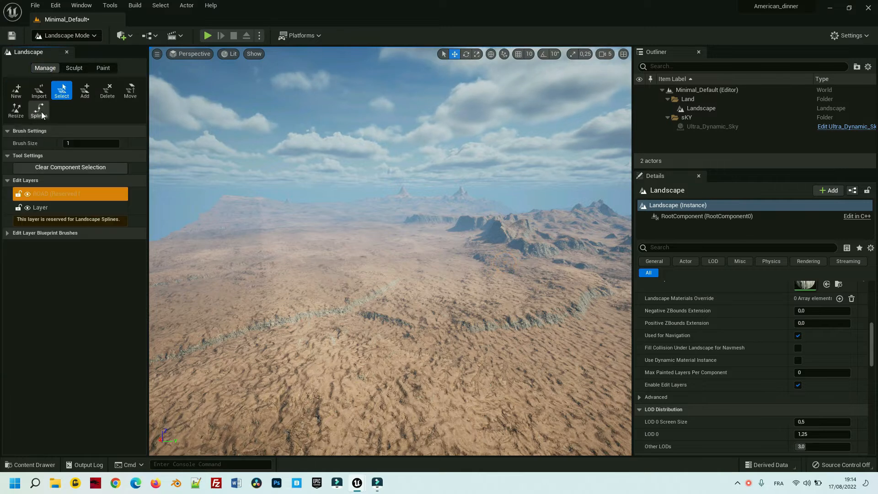
left_click(39, 111)
right_click_drag(318, 176, 318, 177)
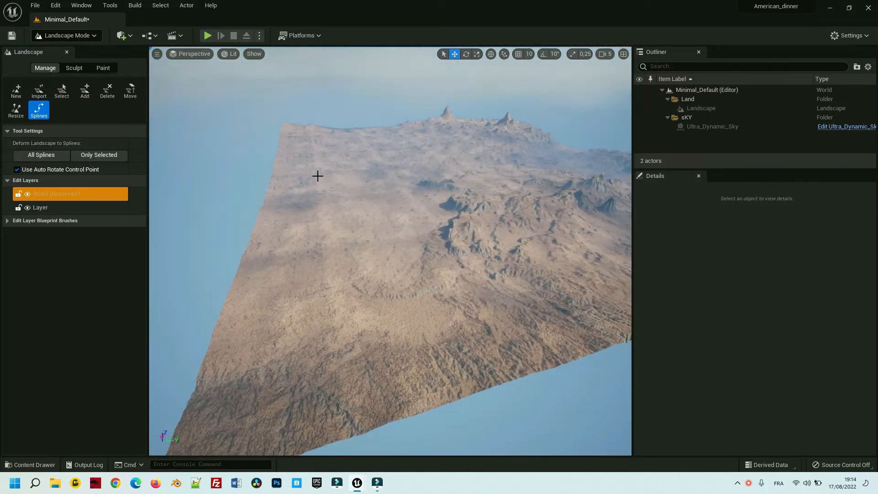
left_click(390, 420, "ctrl")
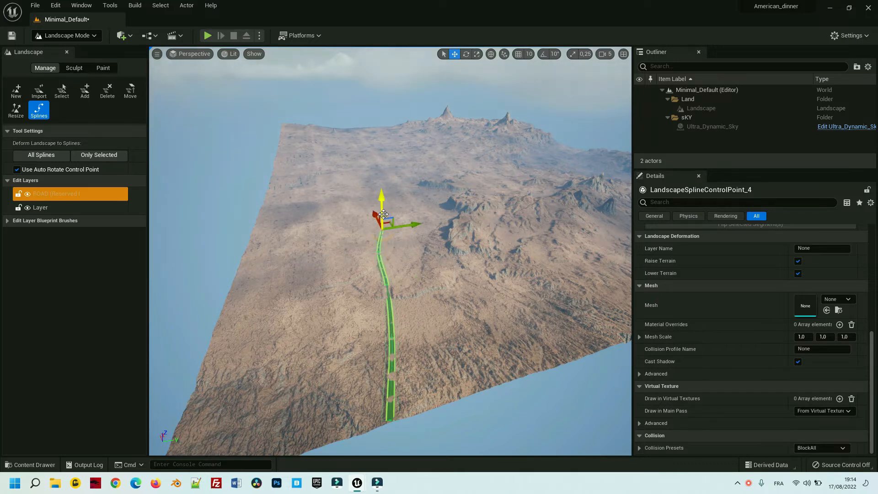
left_click(397, 211)
key("ctrl+z")
right_click_drag(408, 228, 392, 295)
key("w")
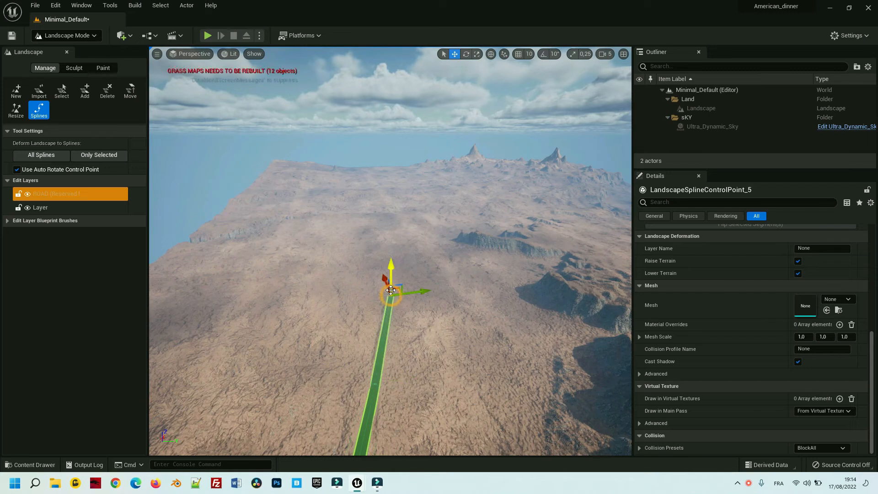
Extend the road spline with further control points across the terrain toward its far edge.
left_click(400, 199, "ctrl")
right_click_drag(400, 199, 421, 290)
key("a")
left_click(416, 266, "ctrl")
left_click(373, 246, "ctrl")
left_click(366, 227, "ctrl")
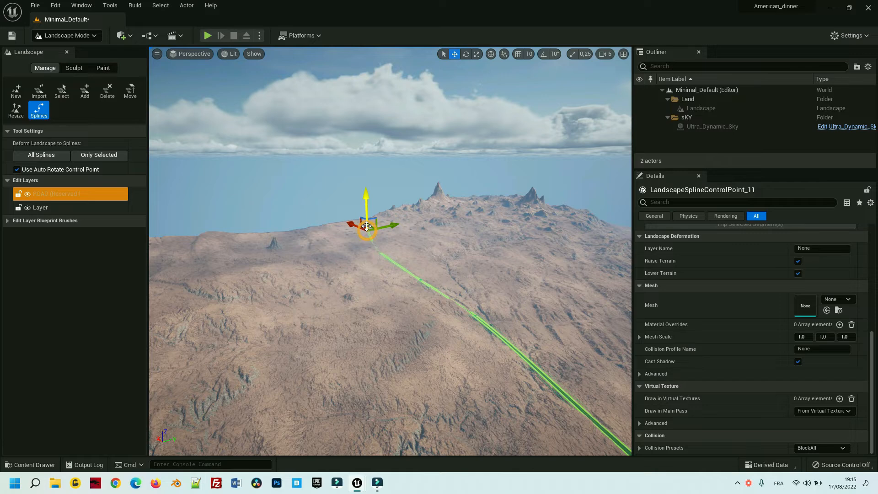
key("d")
right_click_drag(389, 229, 363, 259)
left_click(385, 245, "ctrl")
Select all segments of the road spline and add one Spline Meshes entry to them.
key("w")
key("w")
key("d")
key("w")
key("d")
left_click(342, 300)
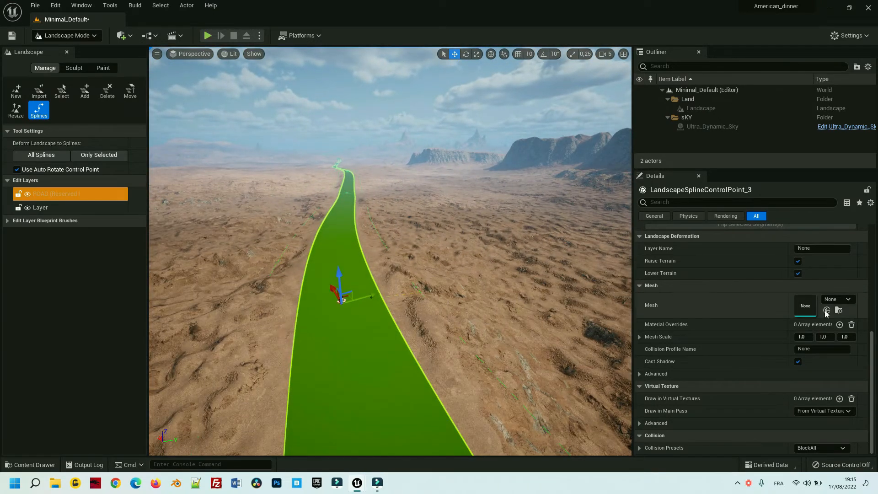
scroll(729, 365, "up", 5)
left_click(820, 291)
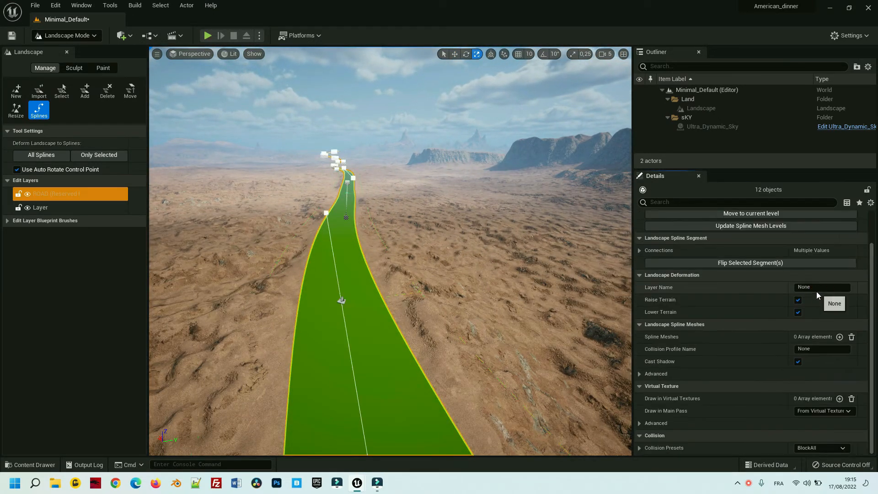
left_click(840, 337)
left_click(648, 349)
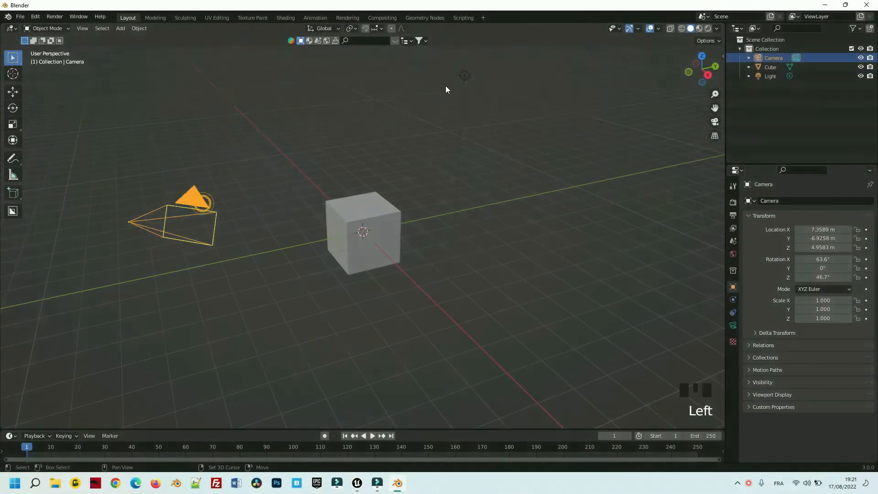
Delete the default camera and light, then stretch the cube into a flat slab scaled about 44.6 along Y and 46.8 along X.
left_click(461, 72, "shift")
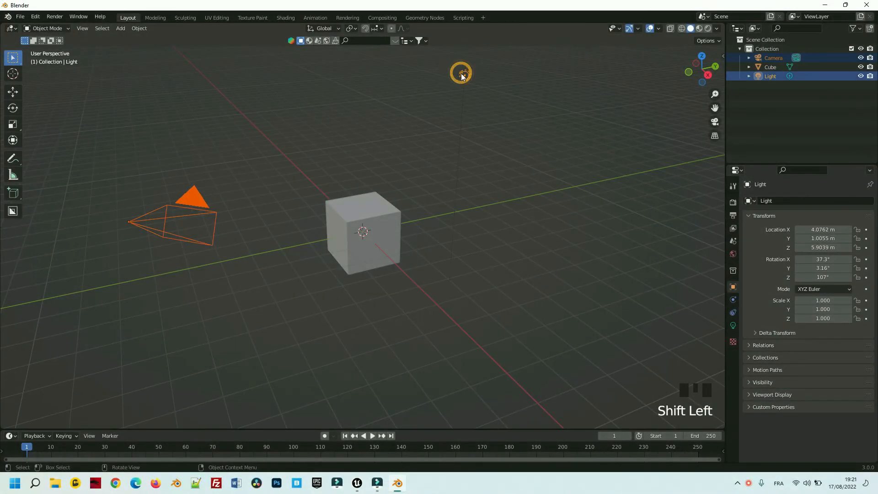
key("Delete")
left_click(392, 222)
scroll(464, 243, "down", 10)
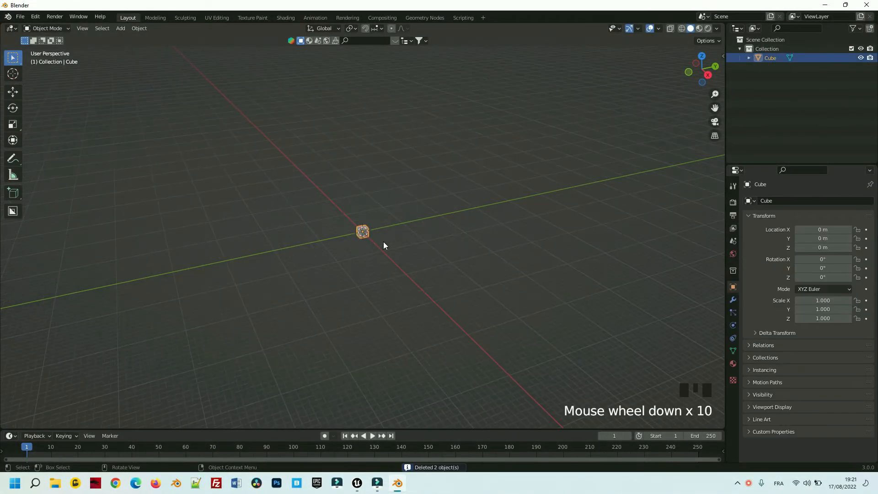
key("s")
key("y")
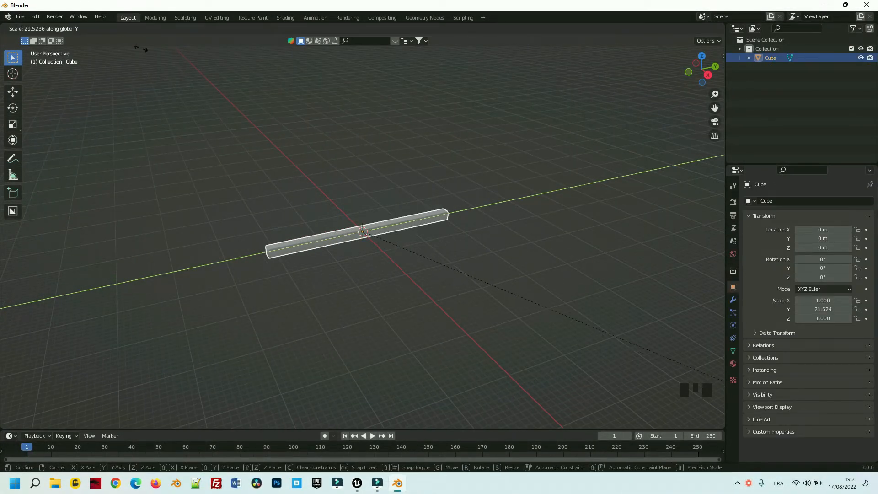
left_click(594, 223)
key("s")
key("x")
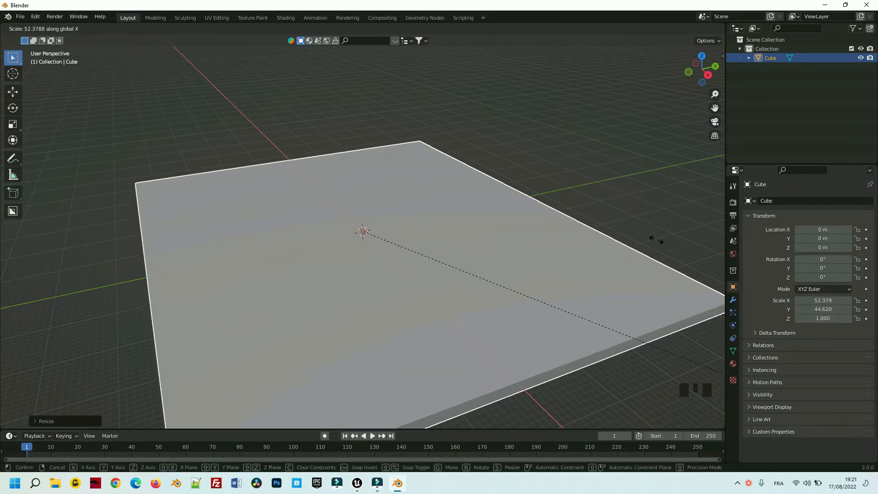
left_click(545, 205)
Delete the slab's bottom face and its two X-facing side faces, keeping the top and the two Y-facing sides.
middle_click_drag(545, 205, 170, 98)
key("Tab")
left_click(508, 302)
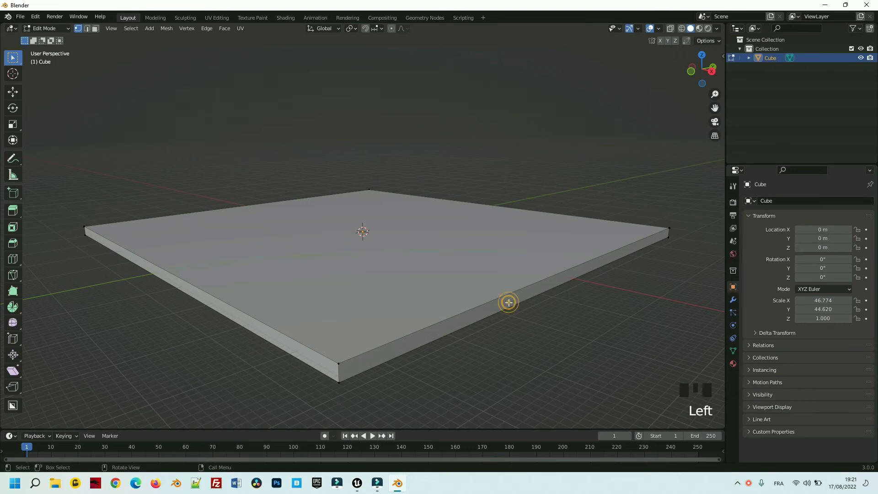
left_click(471, 316)
middle_click_drag(471, 316, 498, 214)
left_click(493, 196, "shift")
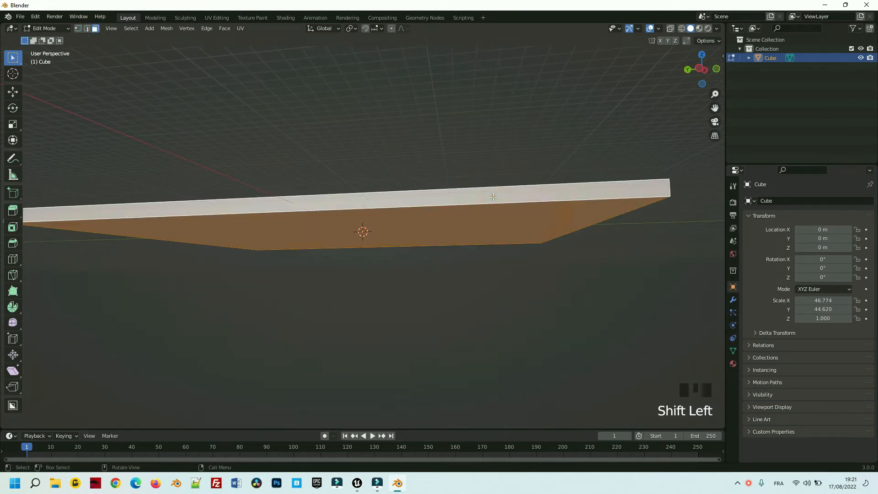
key("Delete")
Raise the lower edges of the two remaining side faces along Z to make the sides shallower.
left_click(453, 197)
middle_click_drag(547, 273, 555, 329)
key("g")
key("z")
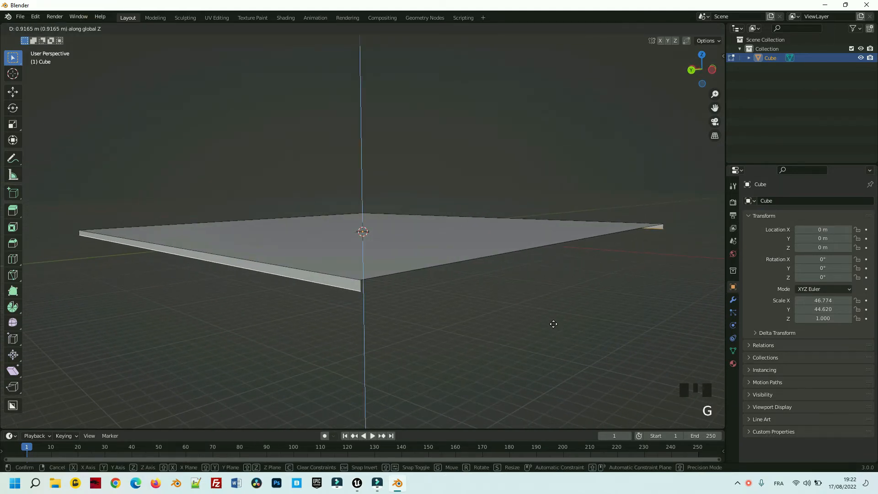
key("Escape")
key("g")
key("z")
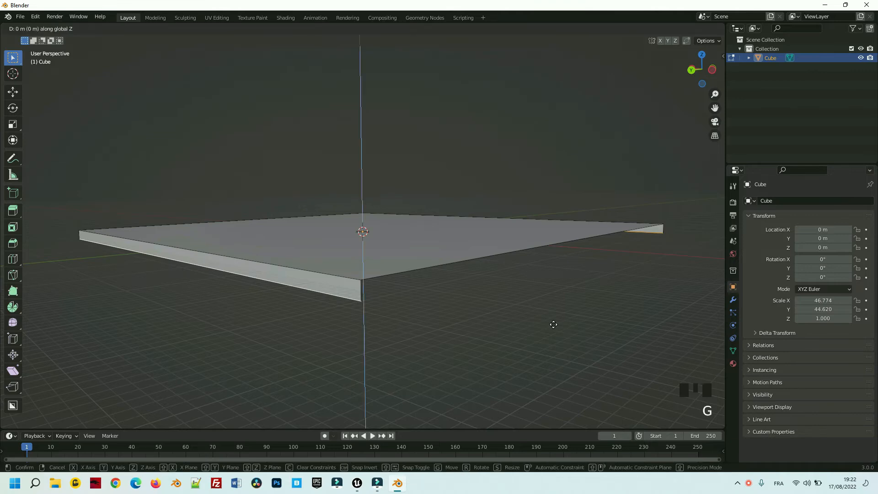
left_click(553, 321)
middle_click_drag(553, 321, 247, 309)
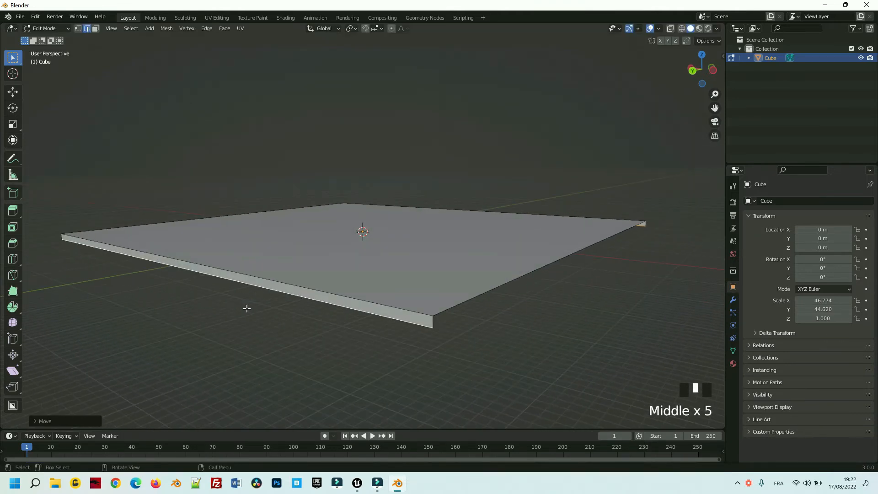
key("g")
key("y")
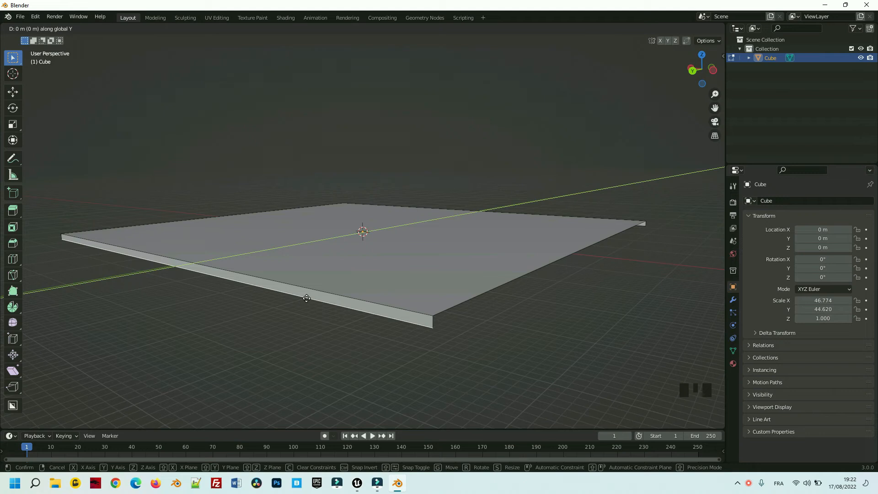
type("-3")
key("Return")
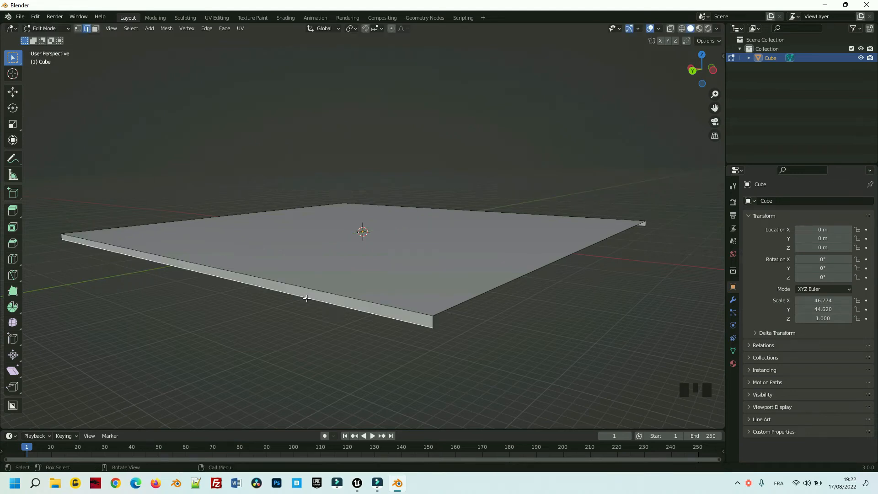
Move one side face's lower edge 3 m along Y and the opposite lower edge outward along Y, so both sides slope.
type("gy3")
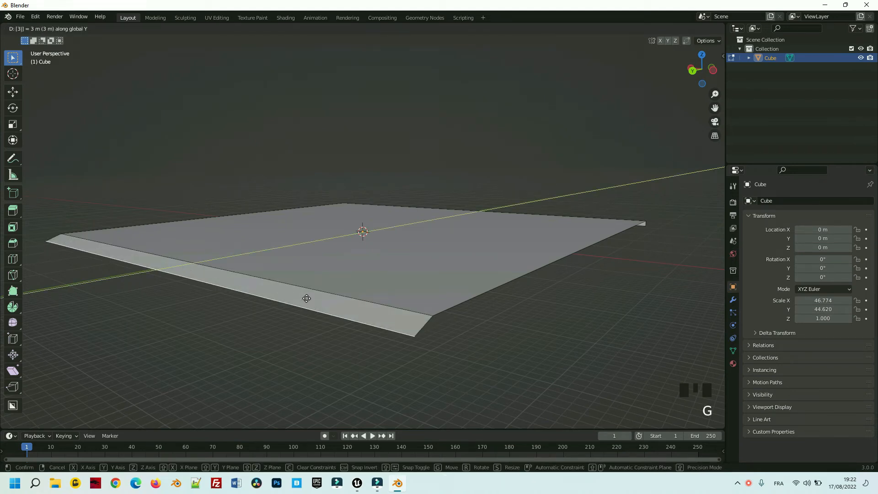
key("Return")
middle_click_drag(347, 281, 426, 270)
left_click(426, 270)
key("g")
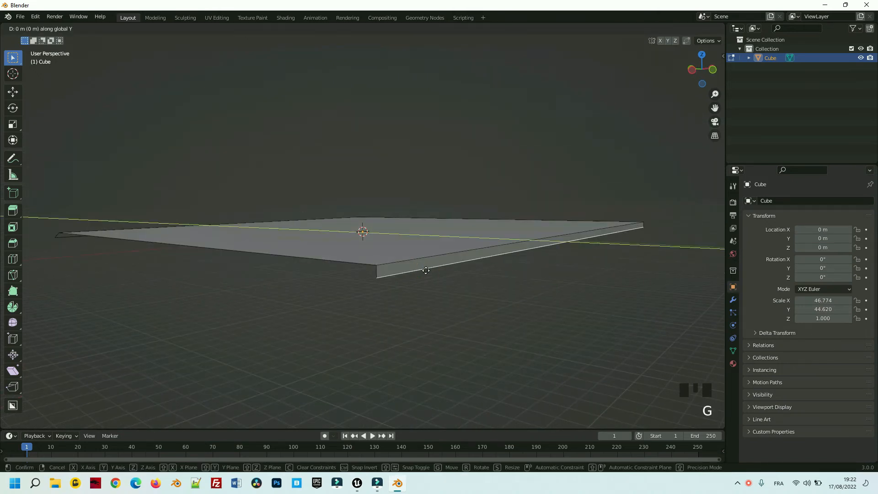
left_click(426, 271)
key("KP_3")
scroll(543, 261, "up", 3)
scroll(569, 280, "down", 4)
middle_click_drag(544, 261, 564, 294)
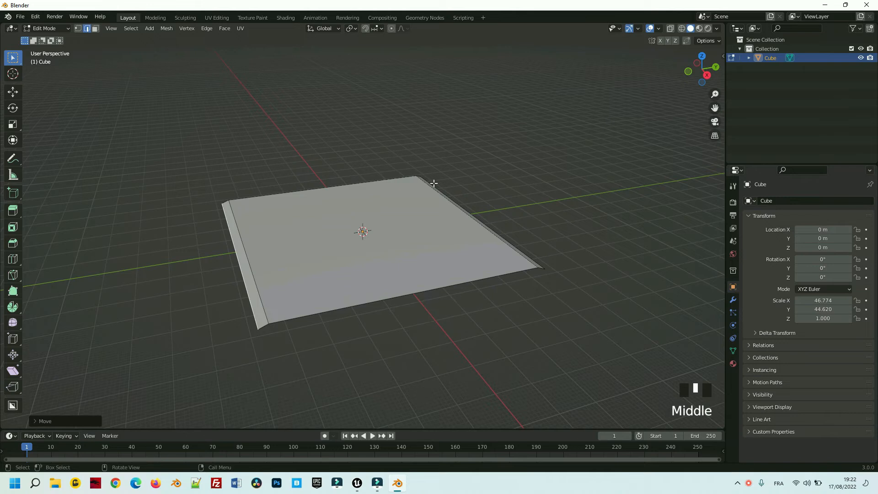
Select the whole road mesh and map its UVs with Project from View from the top view.
key("Tab")
key("Tab")
left_click(670, 28)
left_click_drag(167, 163, 613, 338)
left_click(216, 18)
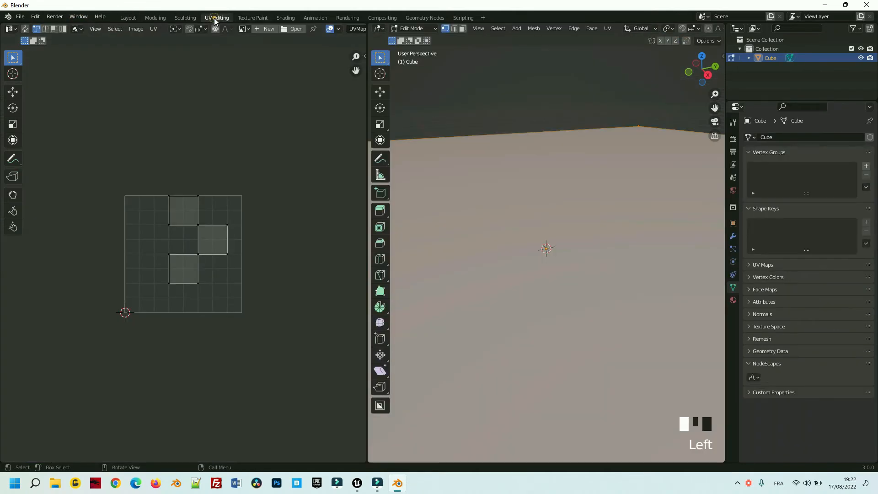
left_click(478, 28)
mouse_move(549, 132)
left_click(613, 150)
scroll(585, 271, "down", 14)
key("u")
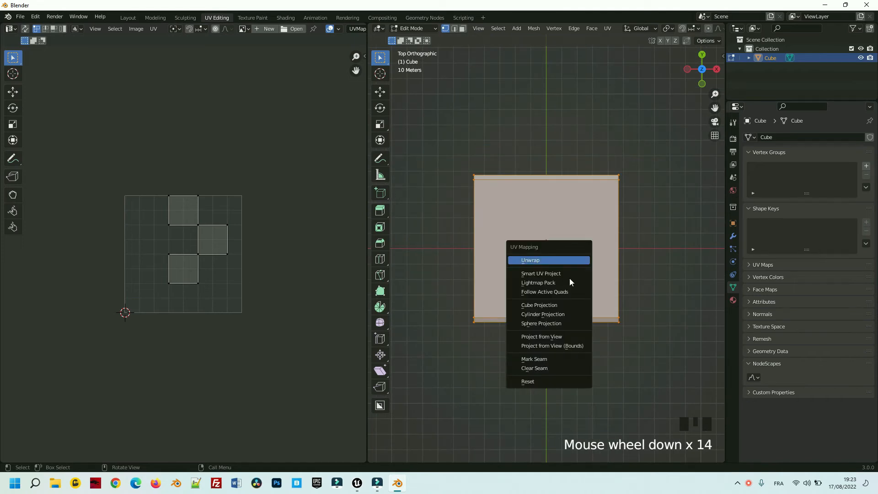
left_click(541, 337)
Scale all projected UVs to roughly fill the UV square.
left_click_drag(151, 224, 256, 308)
key("s")
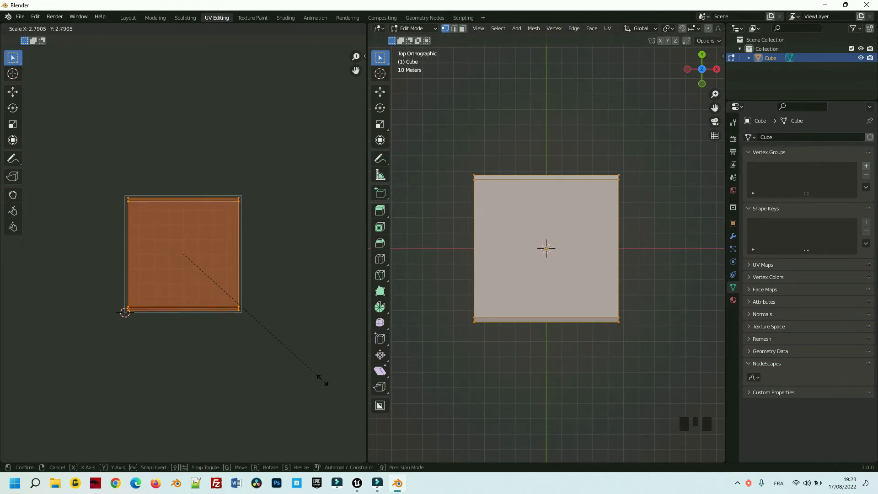
left_click(253, 322)
Return to the solid object view and export the road mesh as untitled.fbx in the AMERICAN RESTAURENT folder.
left_click(128, 18)
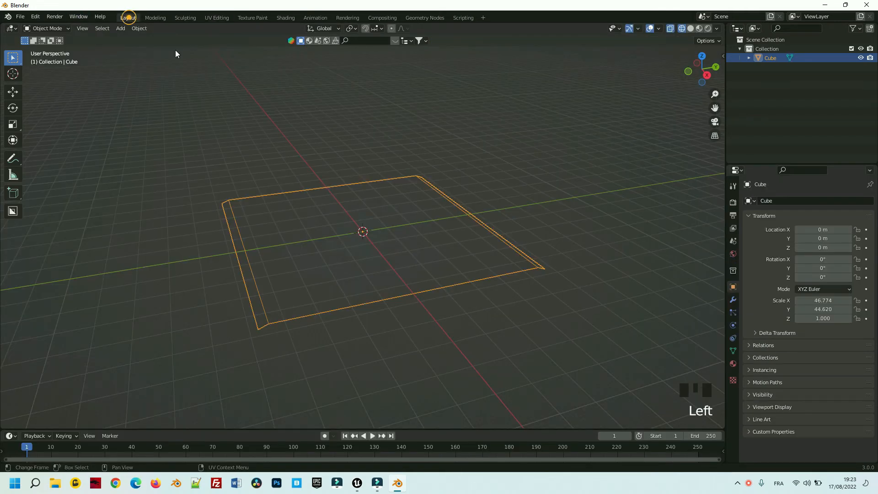
left_click(691, 29)
left_click(20, 17)
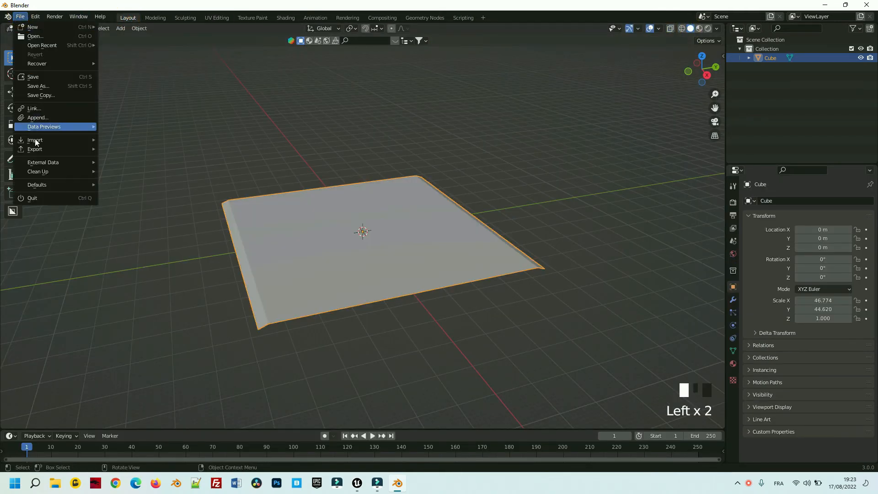
right_click(333, 264)
right_click(194, 231)
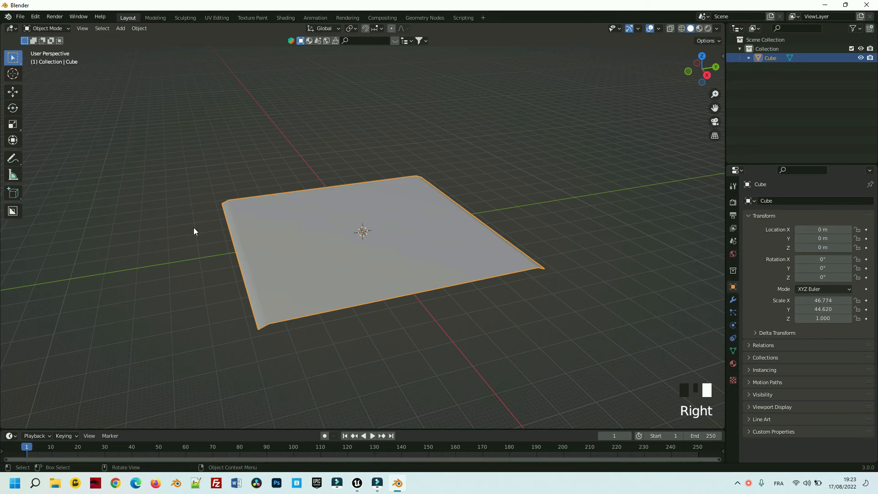
left_click(21, 17)
mouse_move(46, 150)
left_click(170, 214)
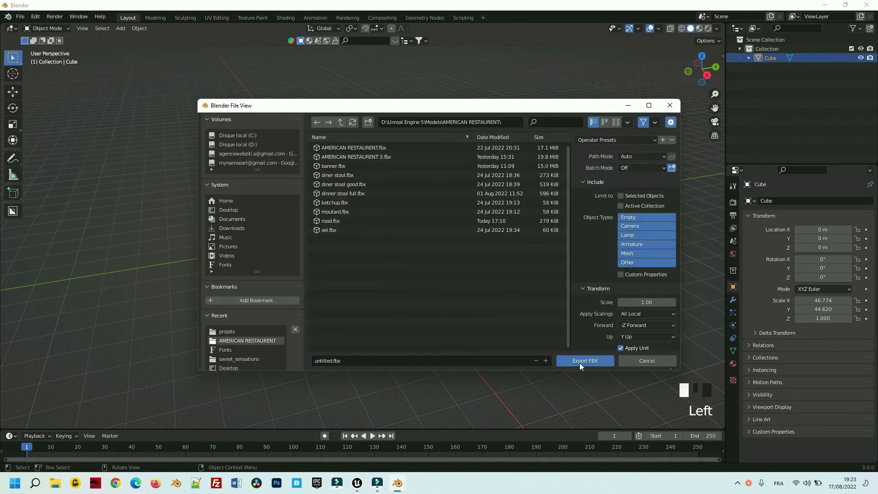
left_click(580, 364)
Switch to Unreal Editor, create a folder named RAOD directly under Content and open it.
mouse_move(359, 488)
left_click(309, 439)
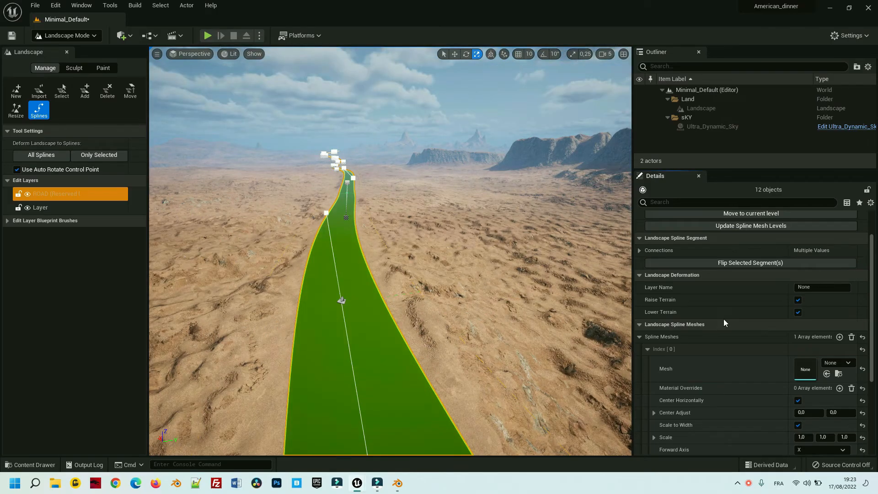
scroll(748, 362, "down", 3)
key("ctrl+space")
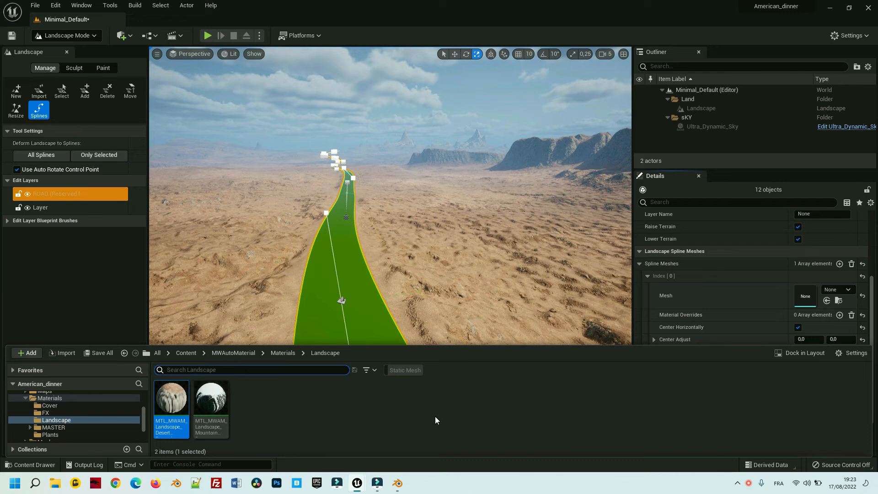
left_click(186, 352)
right_click(489, 423)
left_click(534, 164)
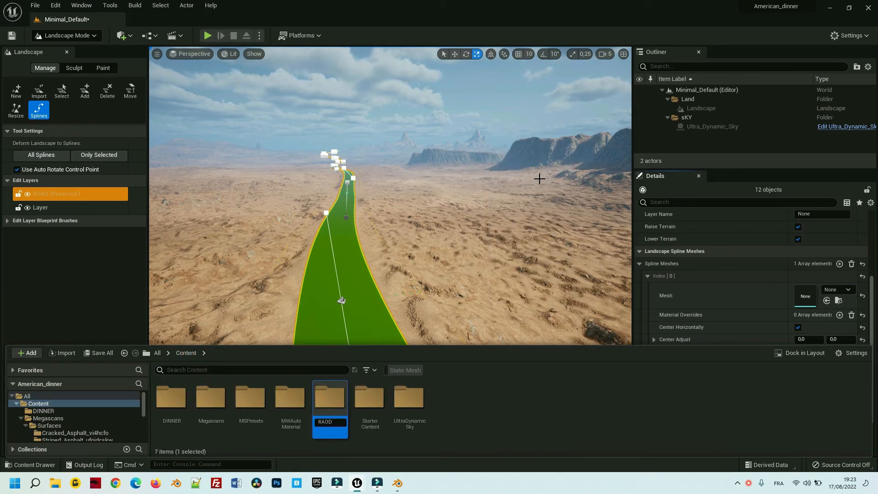
double_click(330, 402)
Import the road FBX mesh into the RAOD folder and close the message log.
right_click(304, 352)
left_click(364, 94)
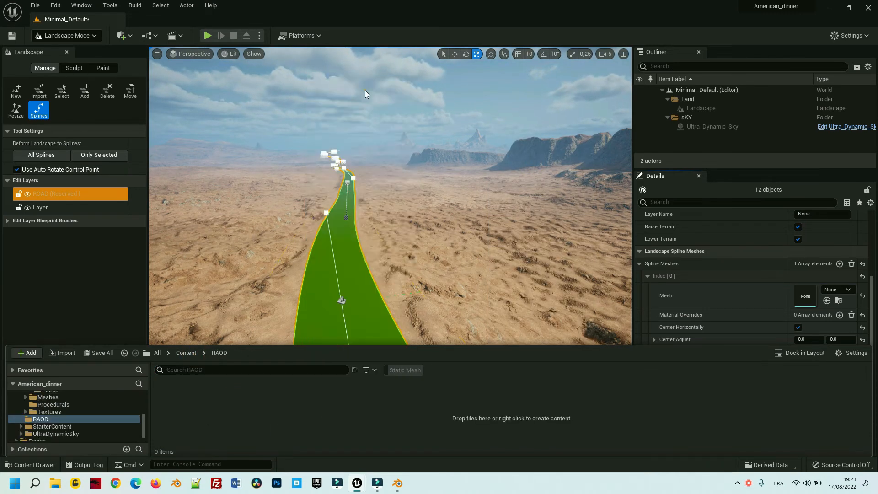
left_click(106, 187)
left_click(361, 233)
left_click(406, 414)
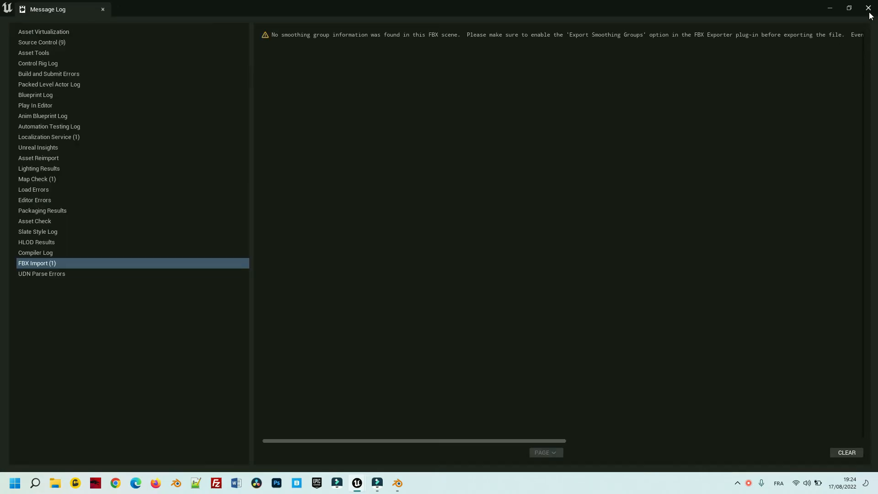
left_click(869, 12)
Assign the imported road mesh to the Spline Meshes entry of the selected road segments.
left_click(222, 404)
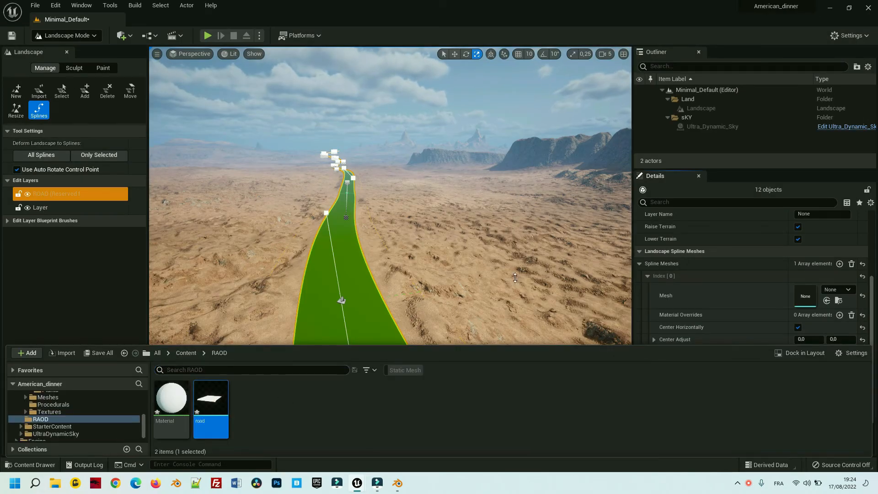
left_click(827, 301)
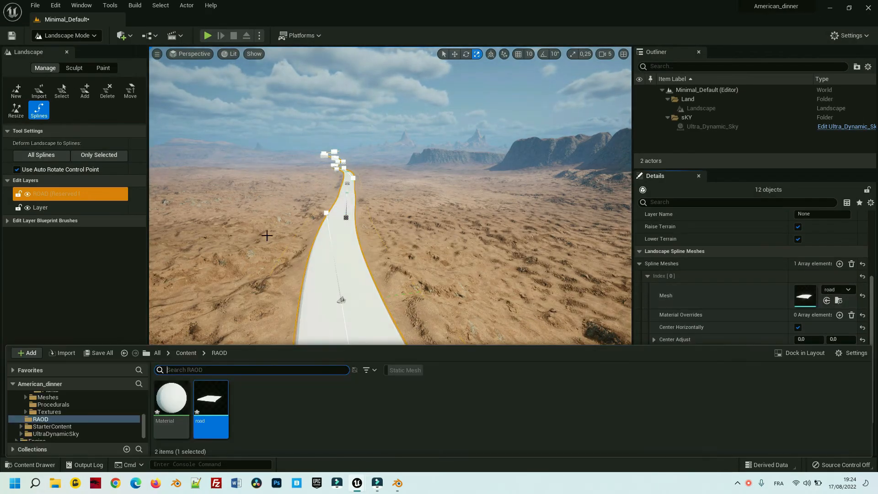
left_click(421, 290)
mouse_move(421, 290)
right_mouse_down()
mouse_move(540, 274)
mouse_move(398, 270)
mouse_move(467, 247)
mouse_move(412, 256)
mouse_move(420, 293)
right_mouse_up()
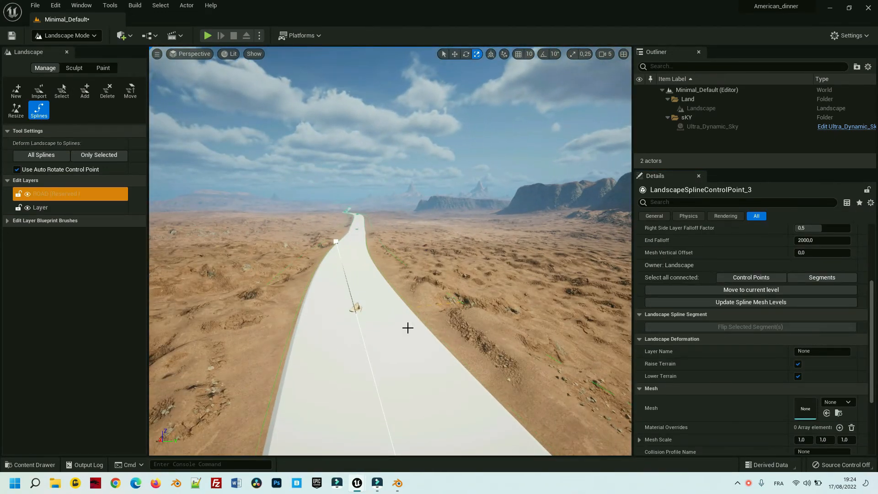
Select all connected spline segments and open their road mesh in the static mesh editor.
left_click(828, 279)
double_click(806, 294)
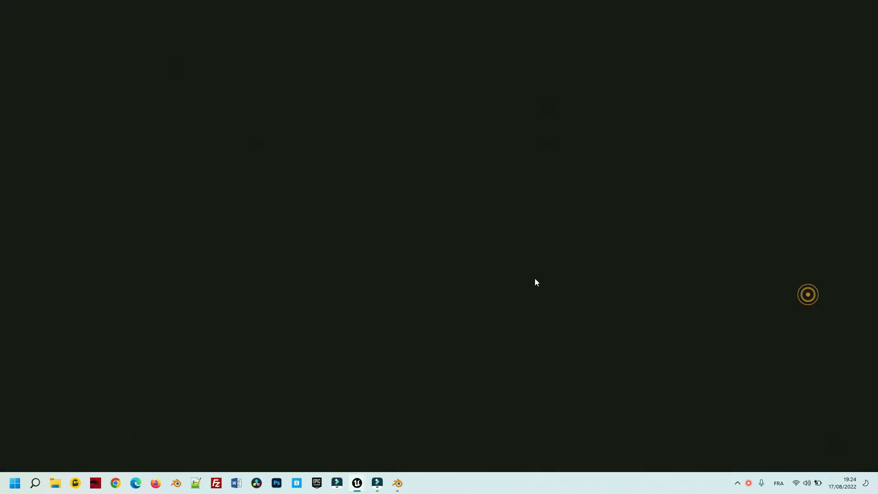
right_click_drag(457, 294, 498, 322)
key("s")
mouse_move(462, 224)
right_mouse_down()
mouse_move(476, 270)
mouse_move(457, 256)
mouse_move(462, 224)
right_mouse_up()
Open Quixel Bridge from the RAOD folder and search for Asphalt, limiting the results to Surfaces.
key("ctrl+space")
right_click(458, 389)
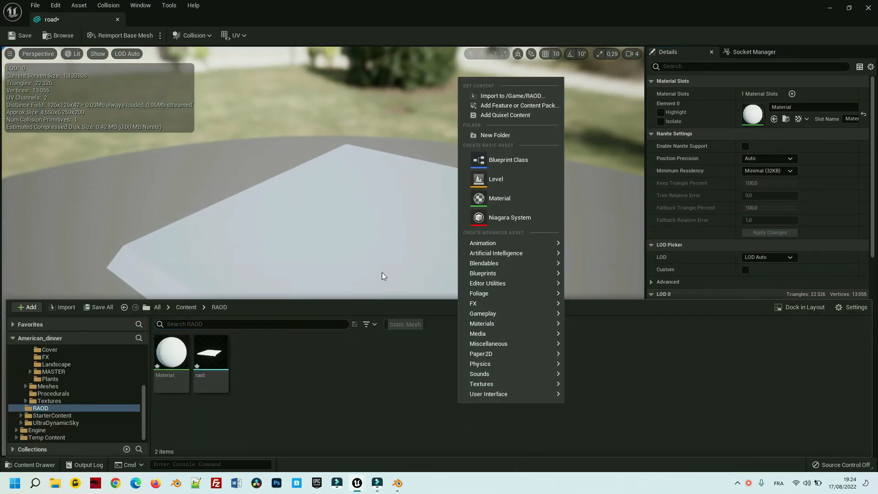
left_click(505, 115)
left_click(268, 67)
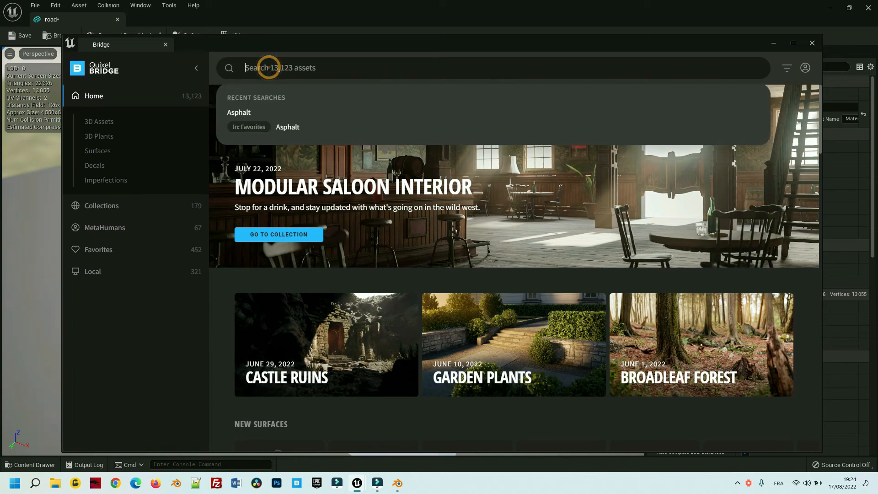
left_click(312, 113)
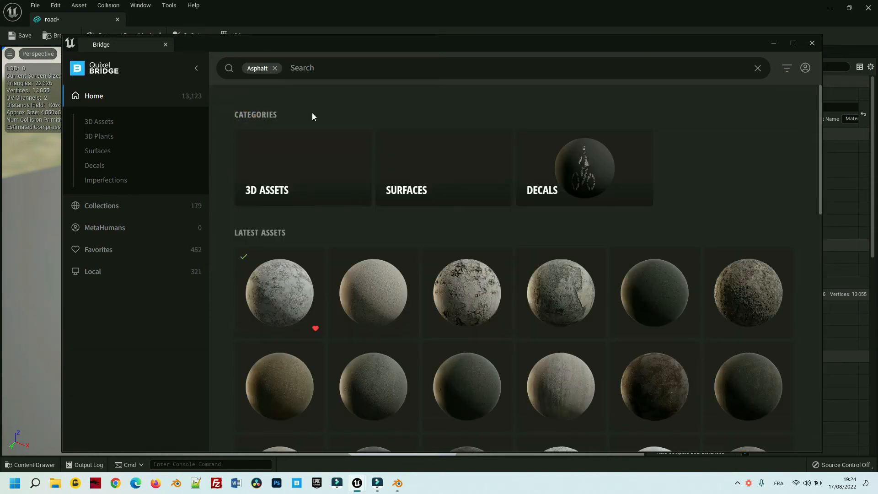
left_click(401, 160)
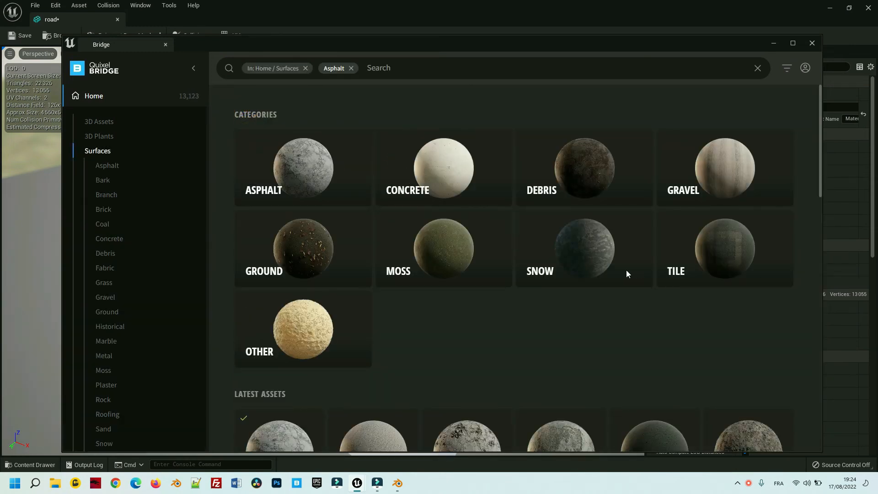
Add the Striped Asphalt surface with the yellow line to the project in 8K, and put the Content Browser and Bridge windows away.
scroll(622, 268, "down", 10)
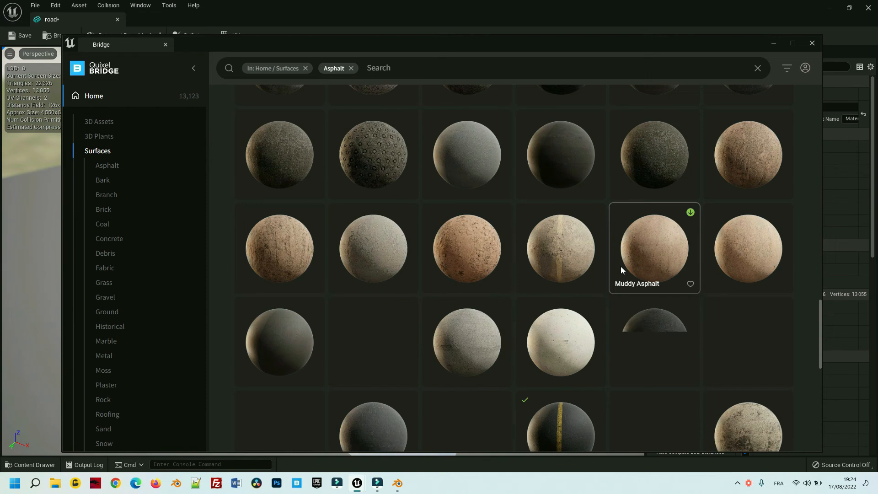
scroll(621, 266, "down", 3)
left_click(559, 263)
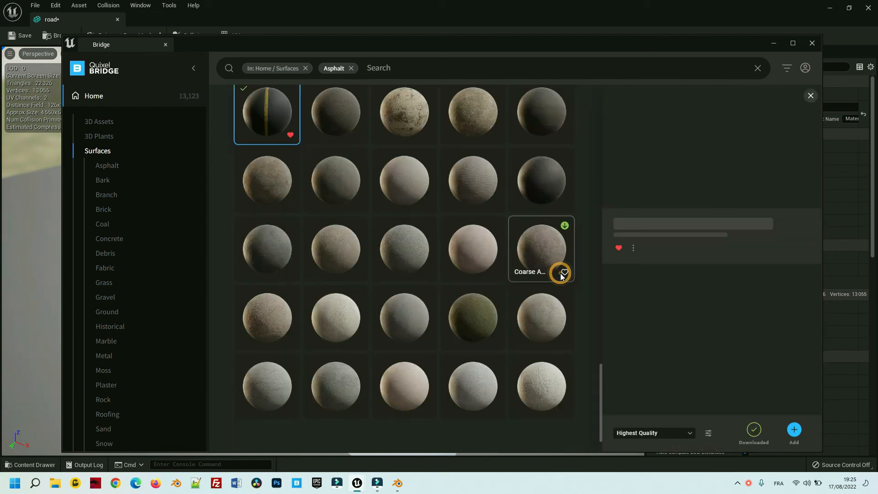
left_click(648, 433)
left_click(643, 417)
left_click(794, 431)
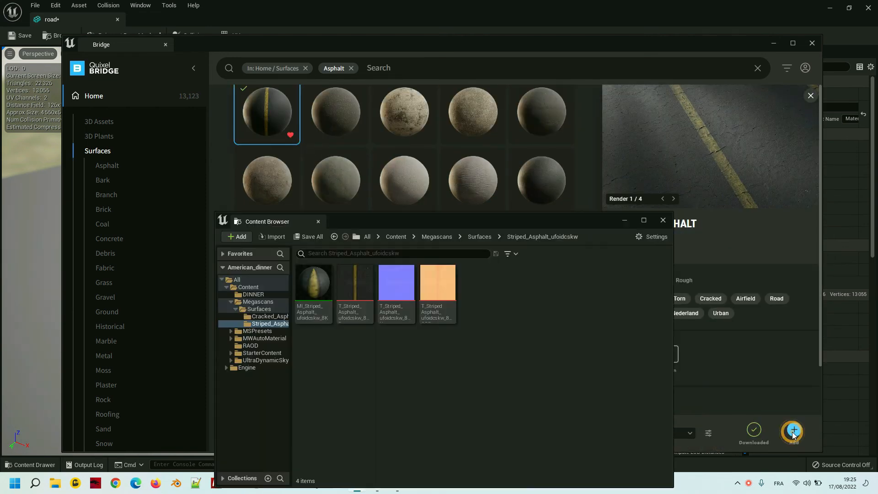
left_click(662, 221)
left_click(773, 43)
Assign MI_Striped_Asphalt_ufoidcskw_8K from the Megascans Surfaces folder to Element 0 of the road mesh and save the mesh.
left_click(796, 108)
left_click(795, 109)
key("ctrl+space")
left_click(185, 308)
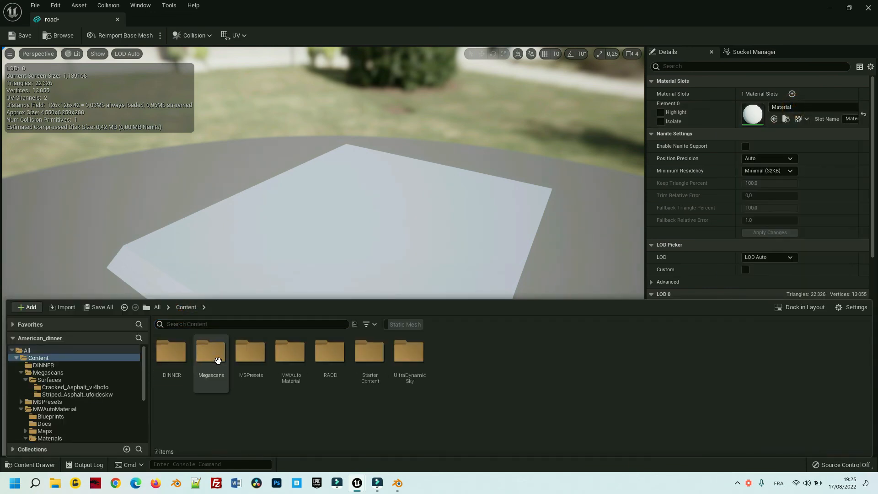
double_click(216, 359)
double_click(176, 359)
double_click(197, 358)
left_click(170, 355)
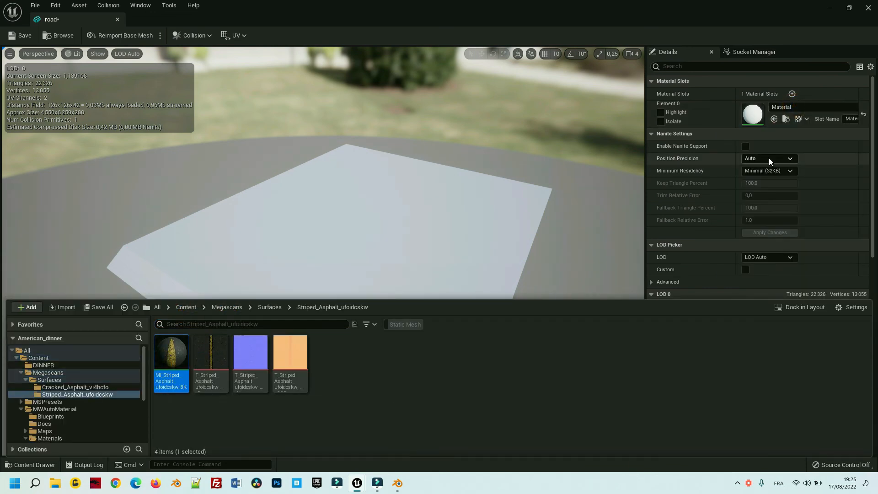
left_click(774, 119)
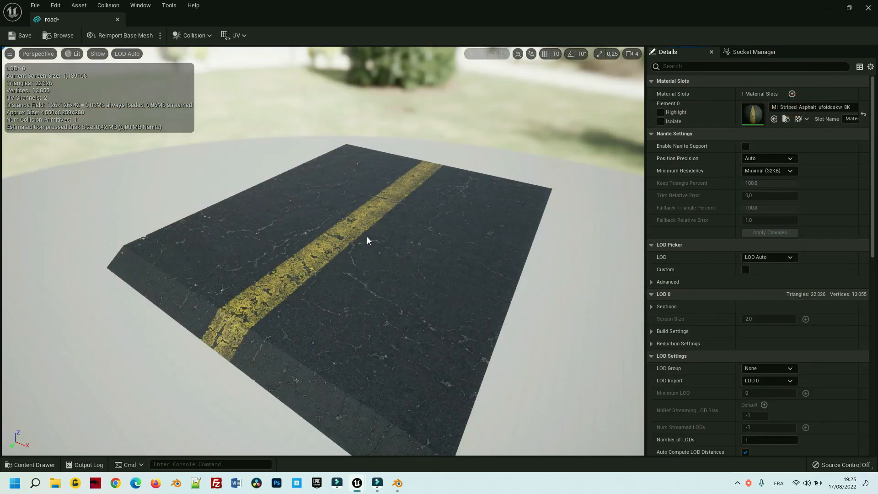
left_click(19, 35)
Open the road mesh's striped asphalt material instance in its own floating window over the mesh editor.
left_click_drag(59, 19, 291, 135)
left_click(569, 135)
double_click(759, 117)
left_click_drag(179, 20, 496, 174)
Set the Rotation Angle of the striped asphalt material instance to 0,25 and save it.
scroll(686, 292, "down", 1)
left_click(696, 313)
type("0,25")
key("Return")
left_click(439, 189)
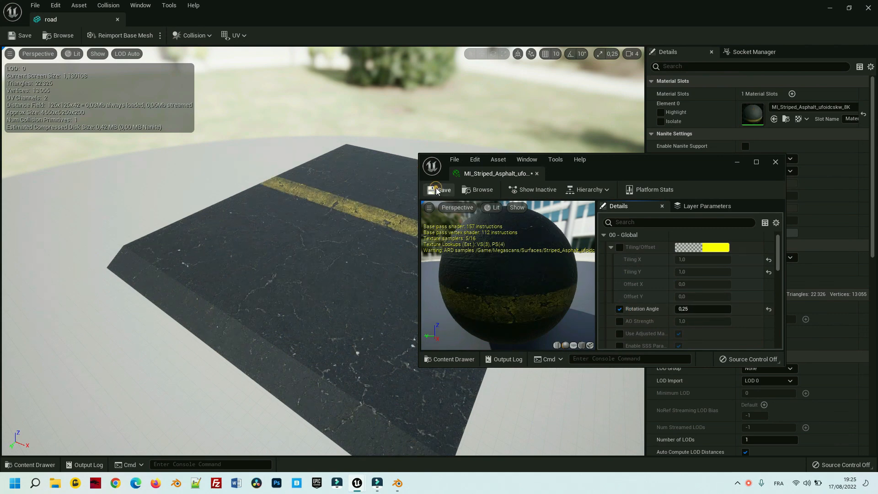